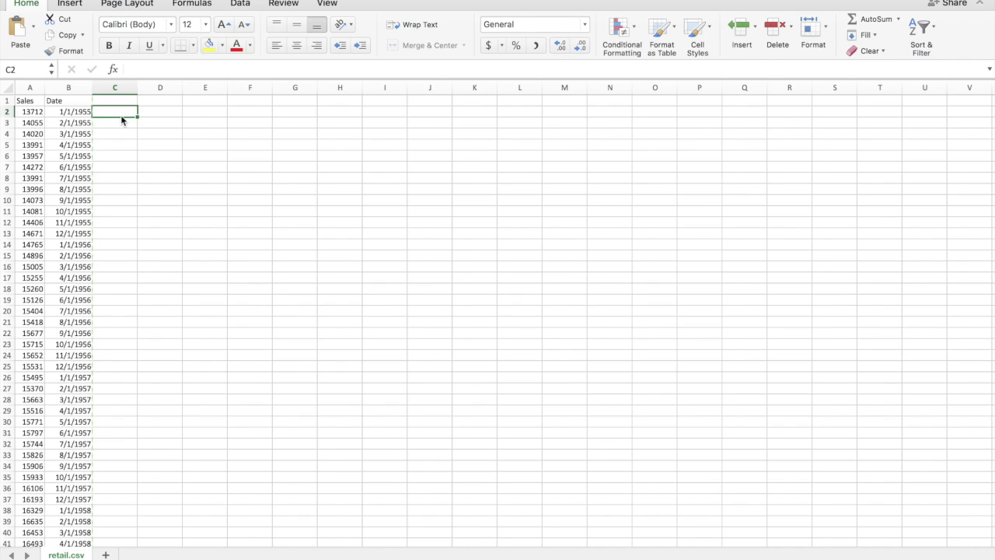
Inspect the Sales and Date columns from the header row down to the last dated record.
click(28, 102)
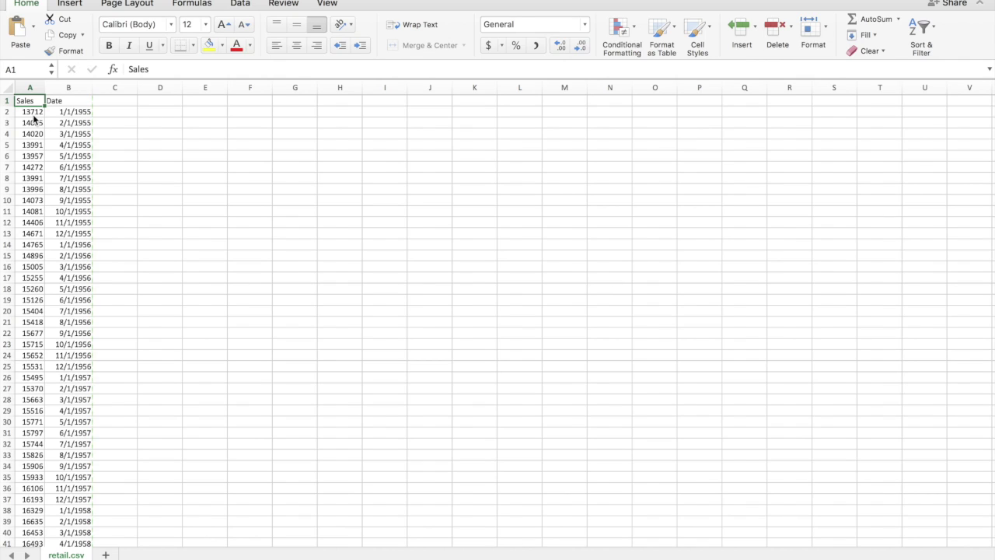
click(88, 113)
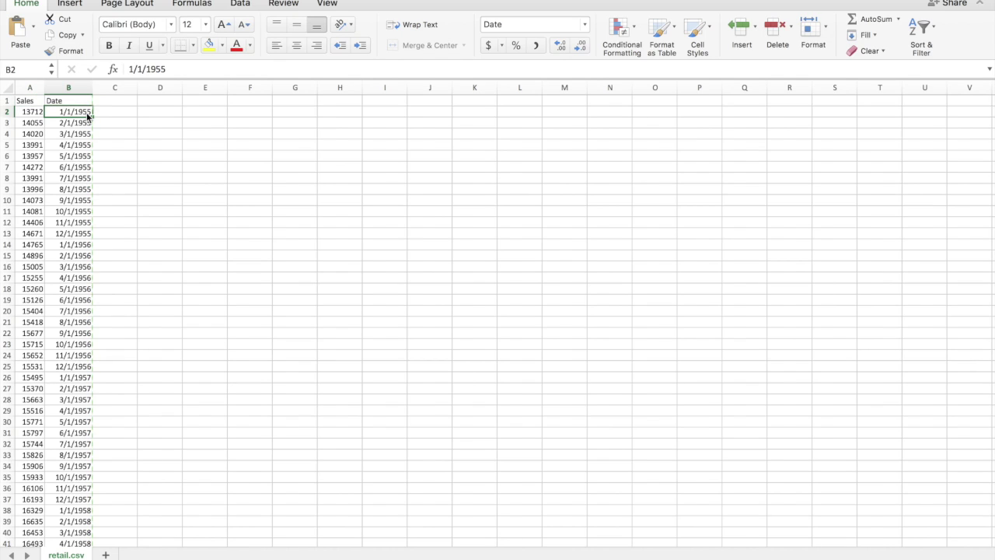
key(super+Down)
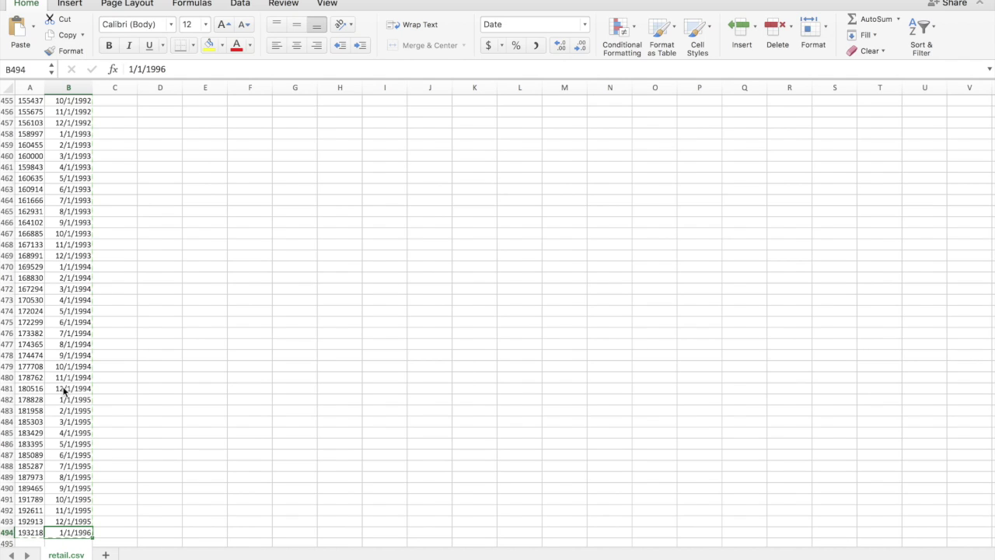
key(ctrl+Up)
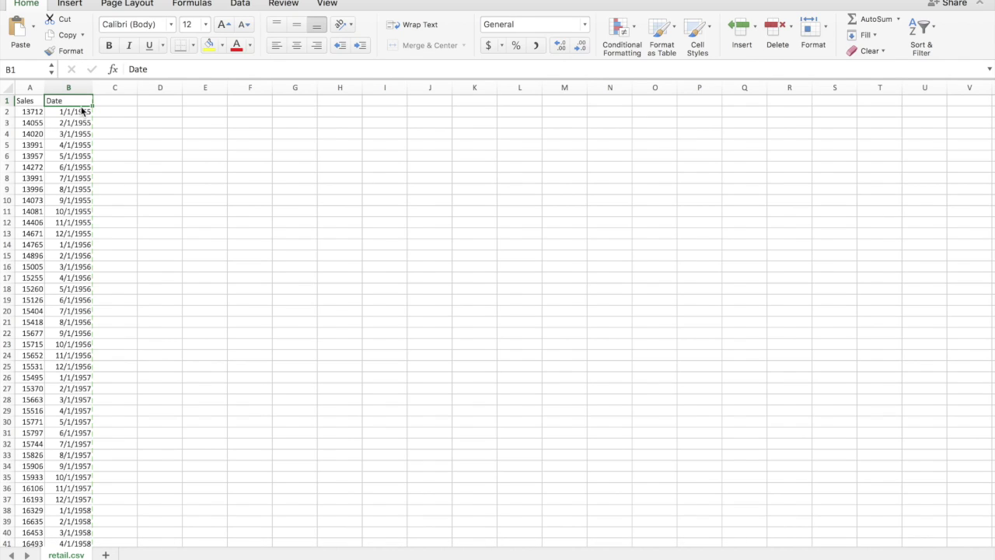
click(143, 114)
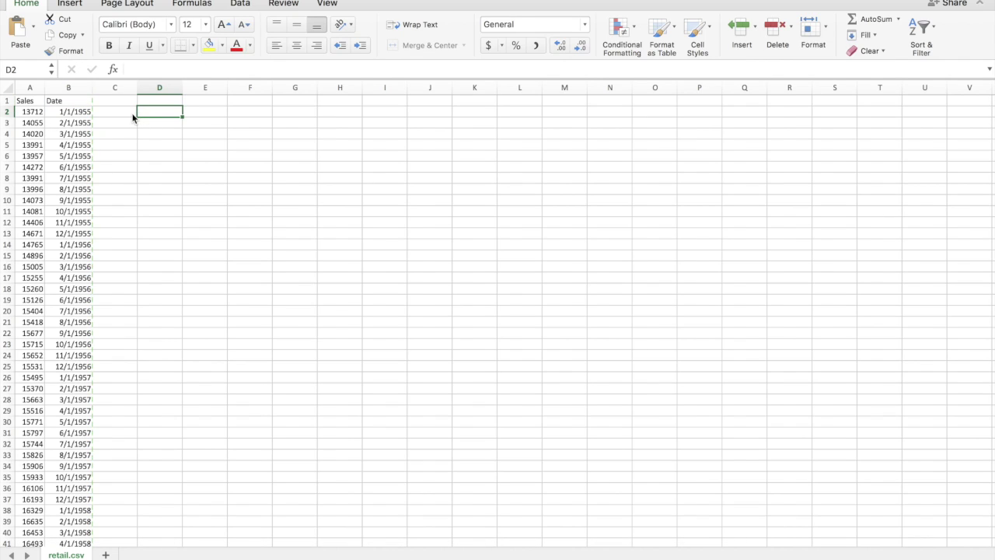
Select and copy the full Sales and Date columns, including their headers.
click(33, 101)
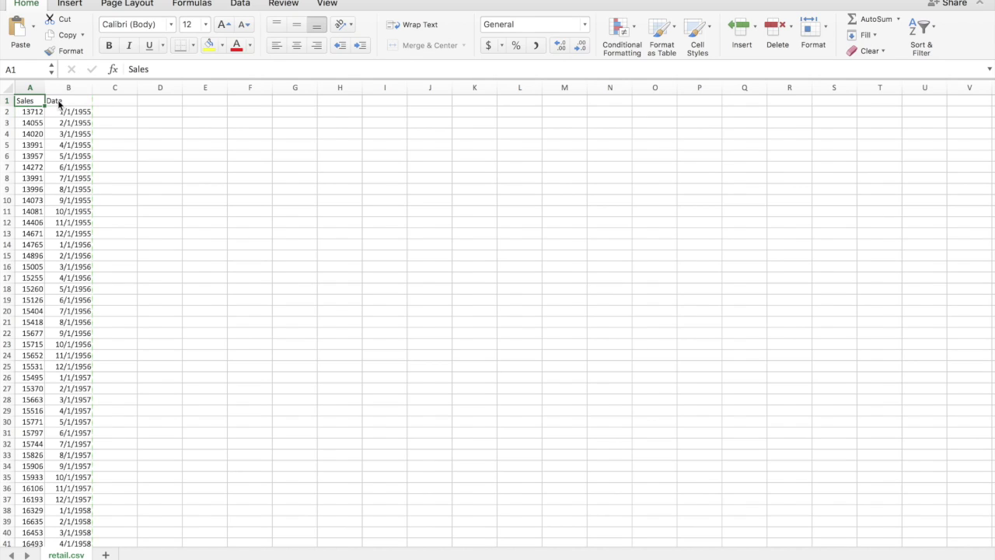
shift+click(60, 103)
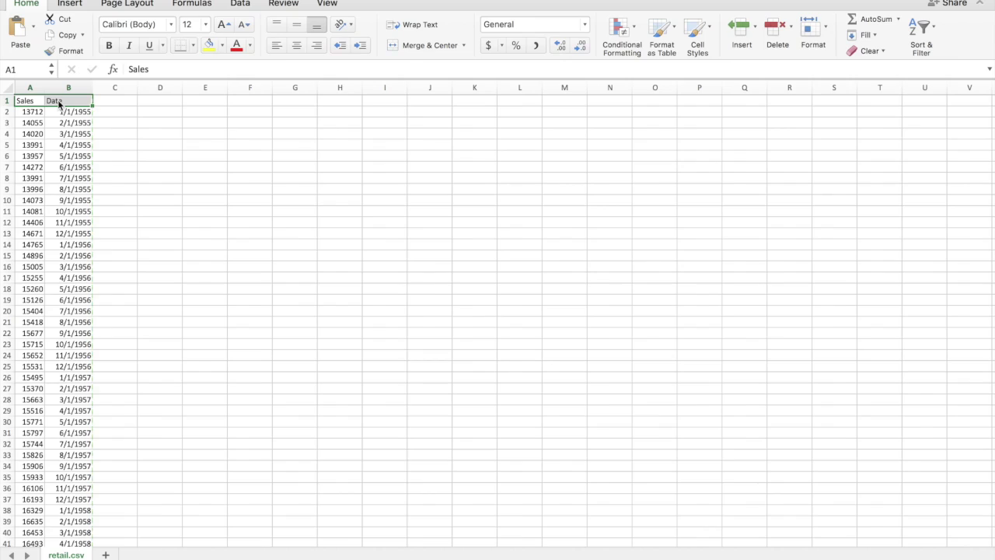
key(ctrl+shift+Down)
key(ctrl+Up)
Switch to Radiant and load the copied sales data as a new dataset from the clipboard.
click(333, 272)
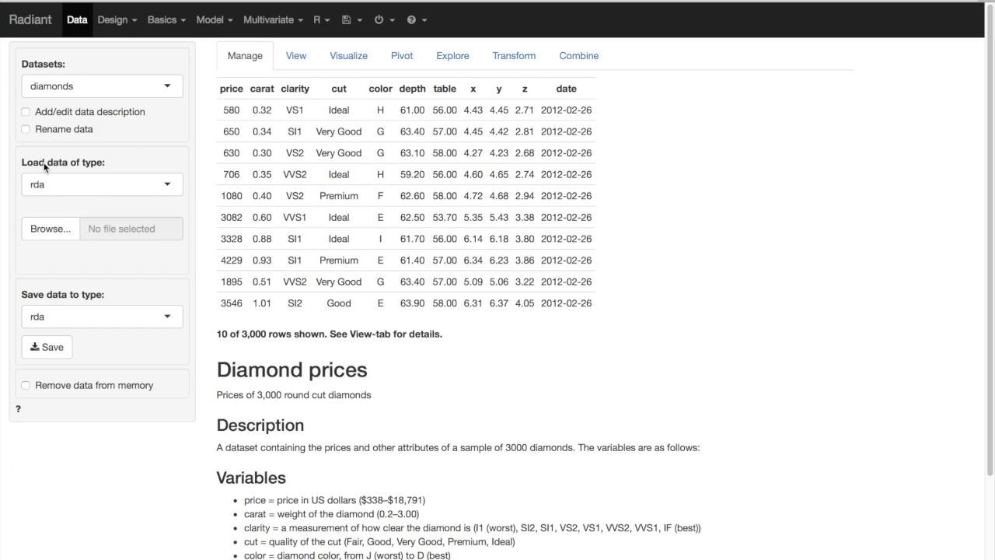
click(165, 186)
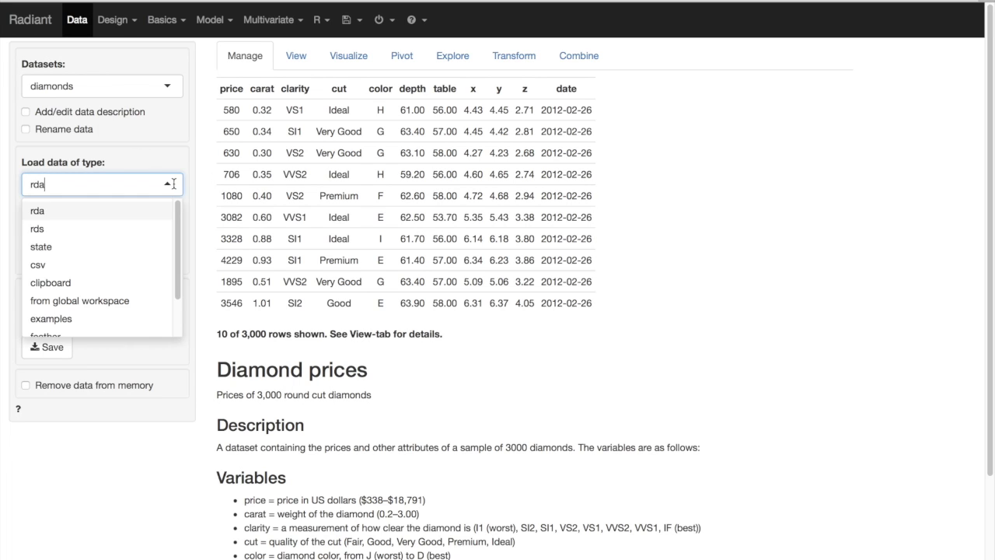
click(70, 284)
click(38, 218)
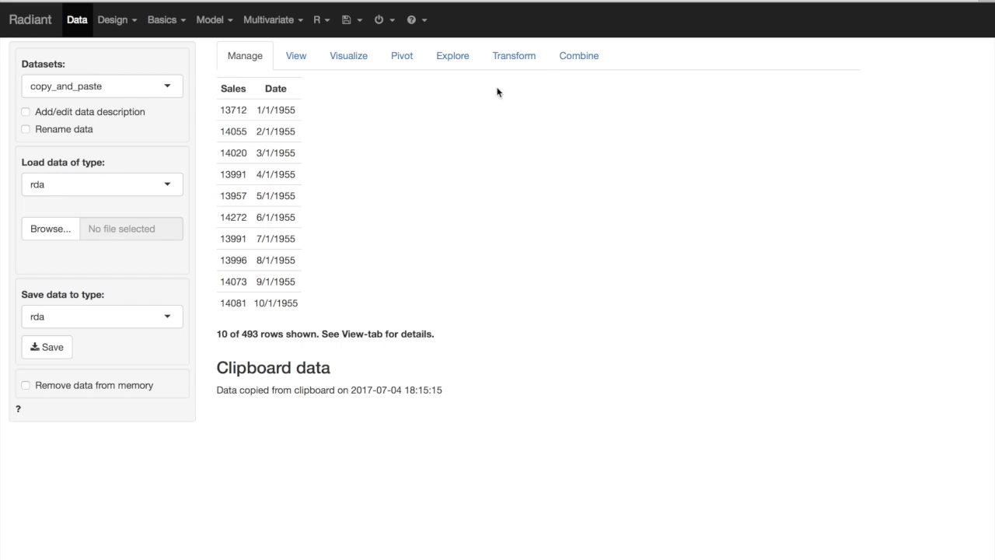
Change the Date variable's type from character to date (mdy) and store the change in copy_and_paste.
click(521, 57)
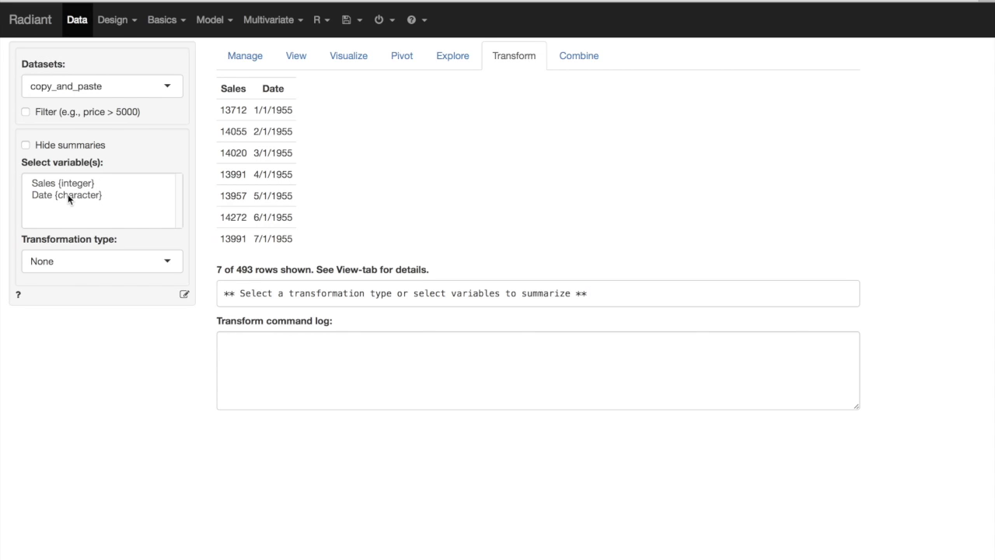
click(99, 194)
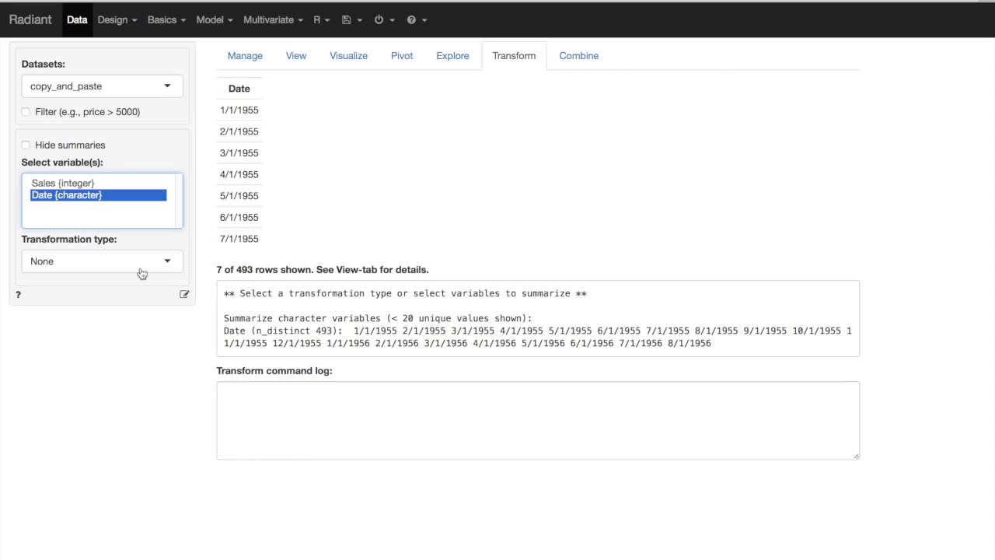
click(162, 269)
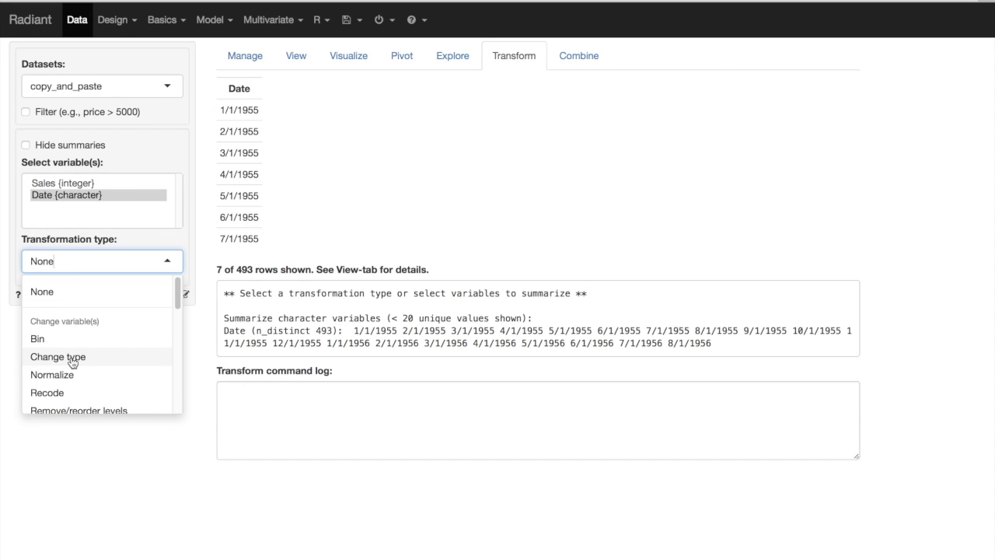
click(72, 357)
click(167, 313)
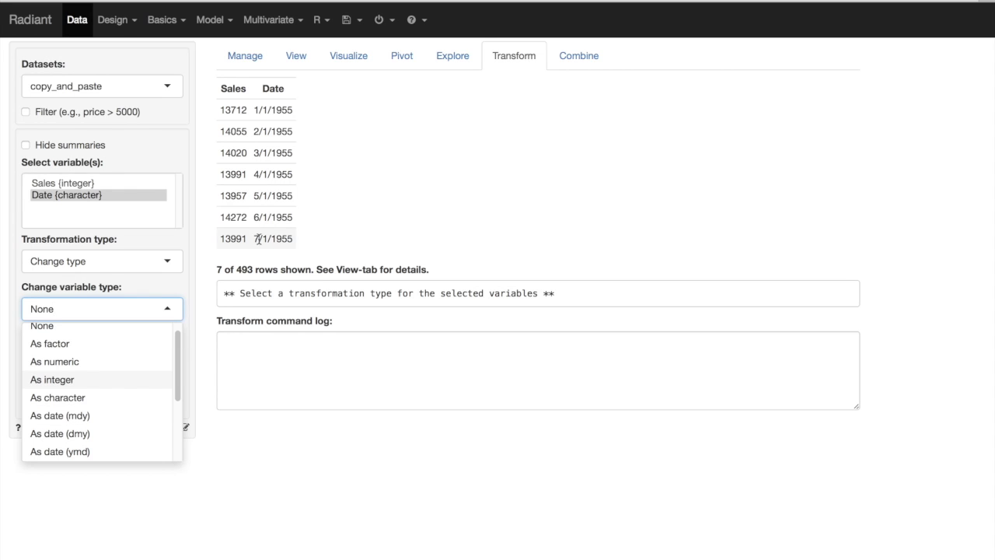
click(77, 415)
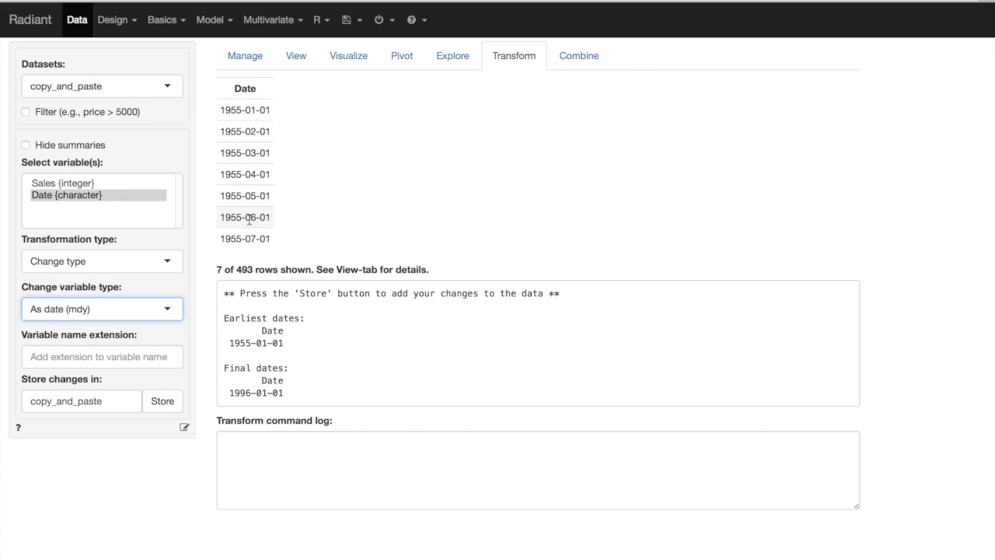
click(164, 403)
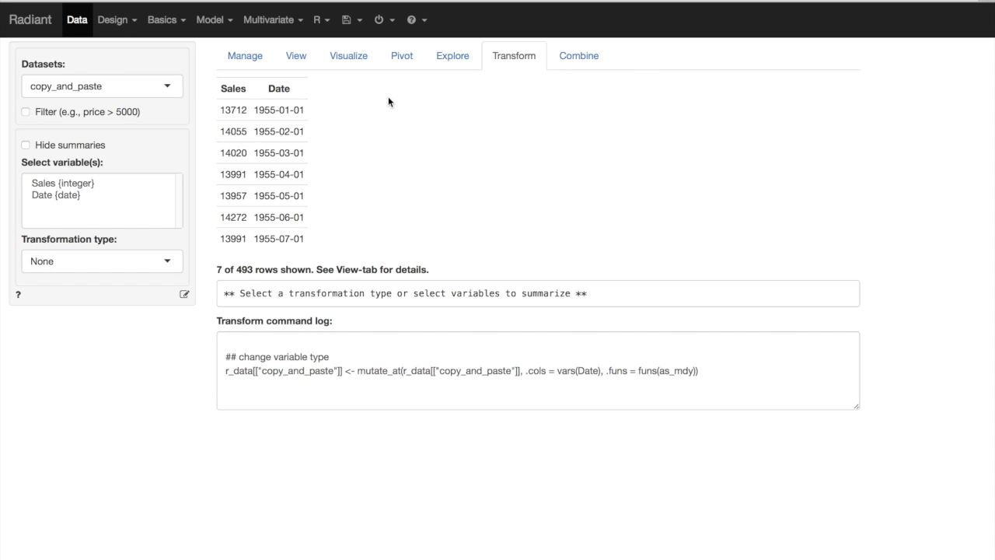
Create a line plot with Sales as the Y-variable and Date as the X-variable.
click(352, 59)
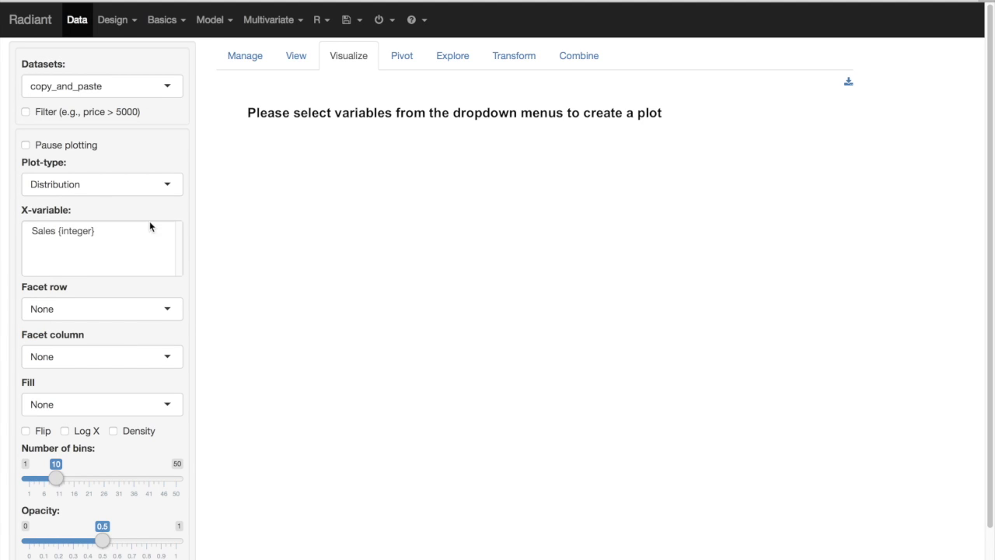
click(167, 184)
click(49, 281)
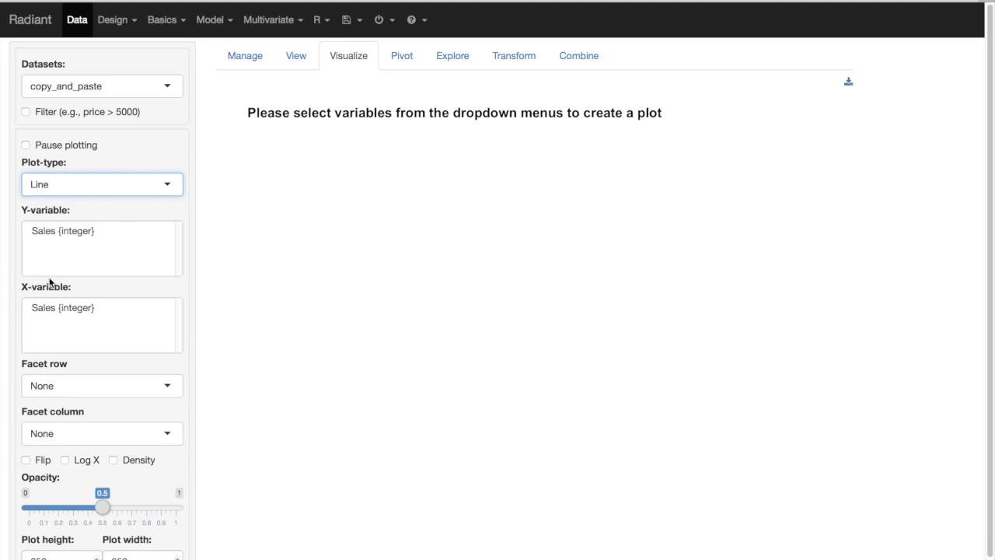
click(83, 231)
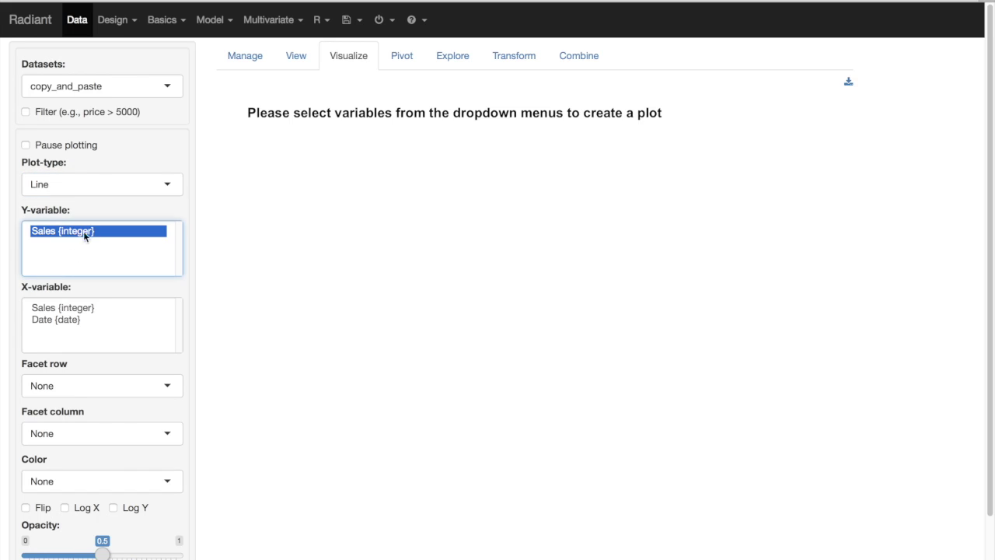
click(56, 320)
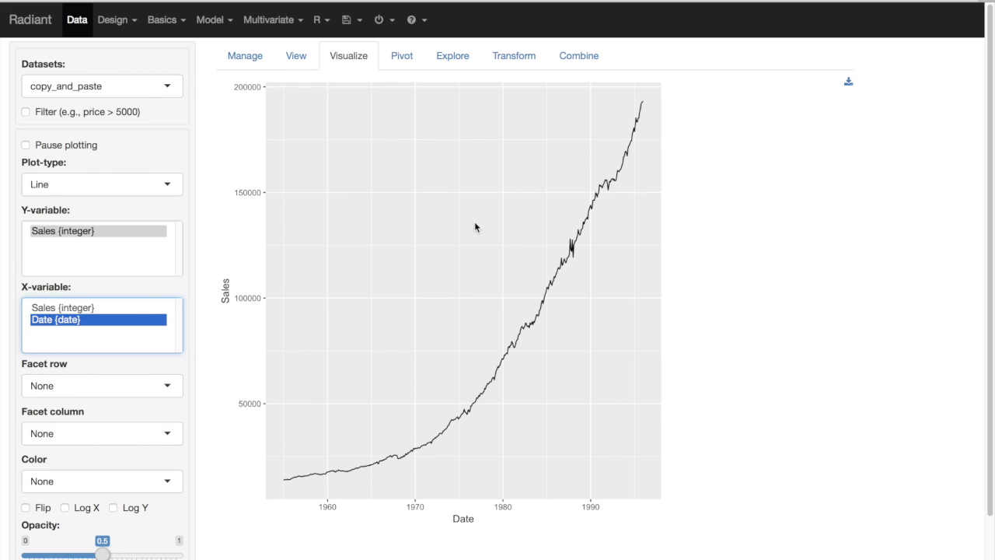
Create a new variable with the equation time = 1:493 and store it in the copy_and_paste dataset.
click(518, 60)
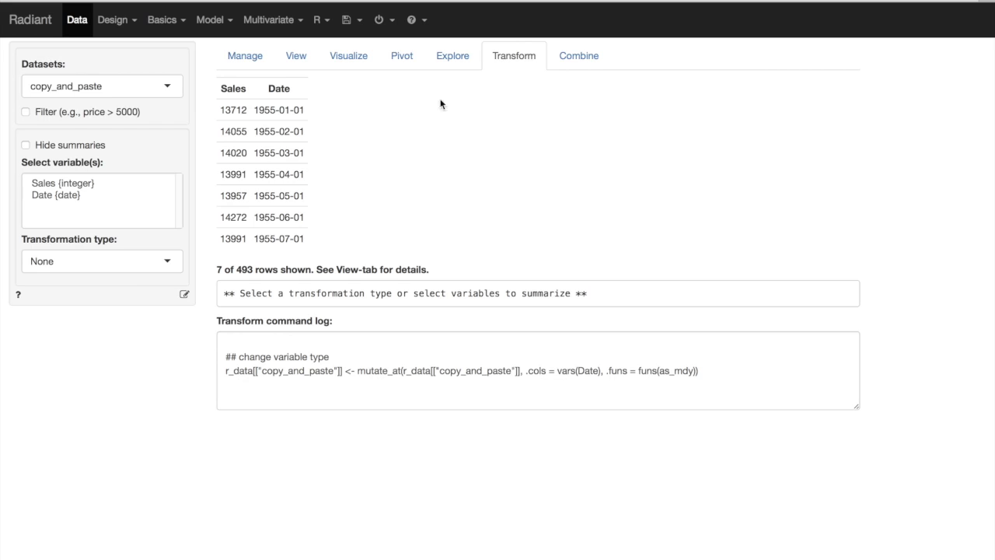
click(163, 272)
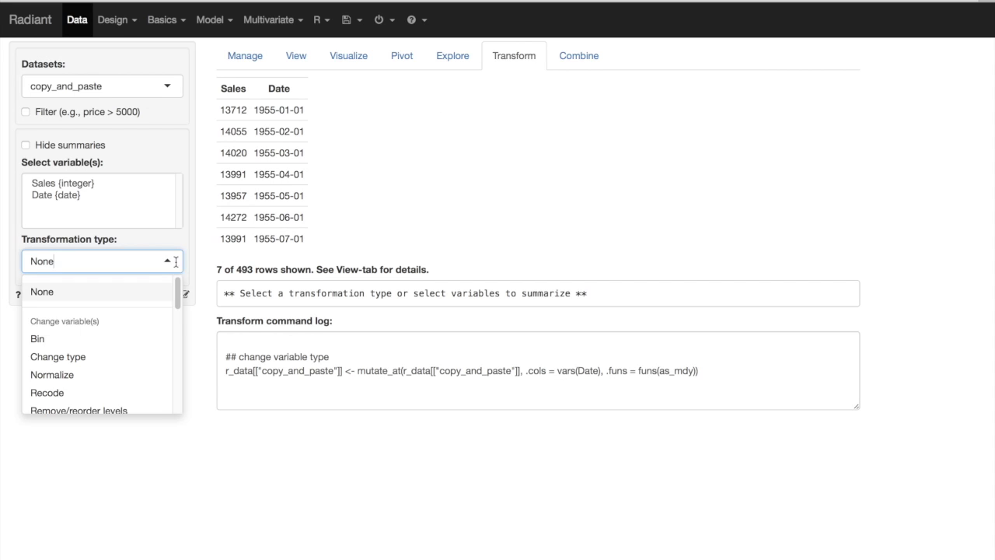
scroll(109, 373, down, 1)
scroll(111, 371, down, 2)
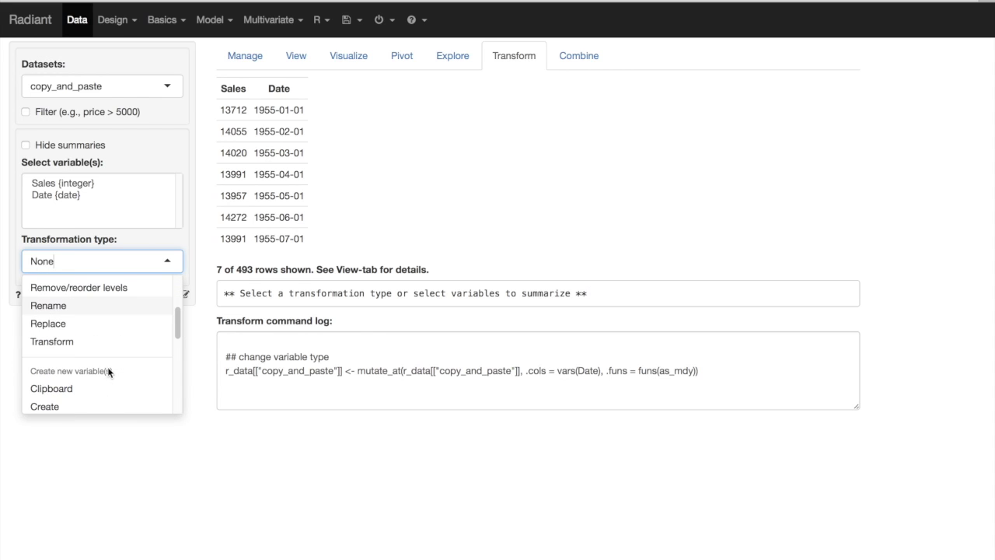
scroll(83, 391, down, 1)
click(39, 384)
click(101, 309)
text(time)
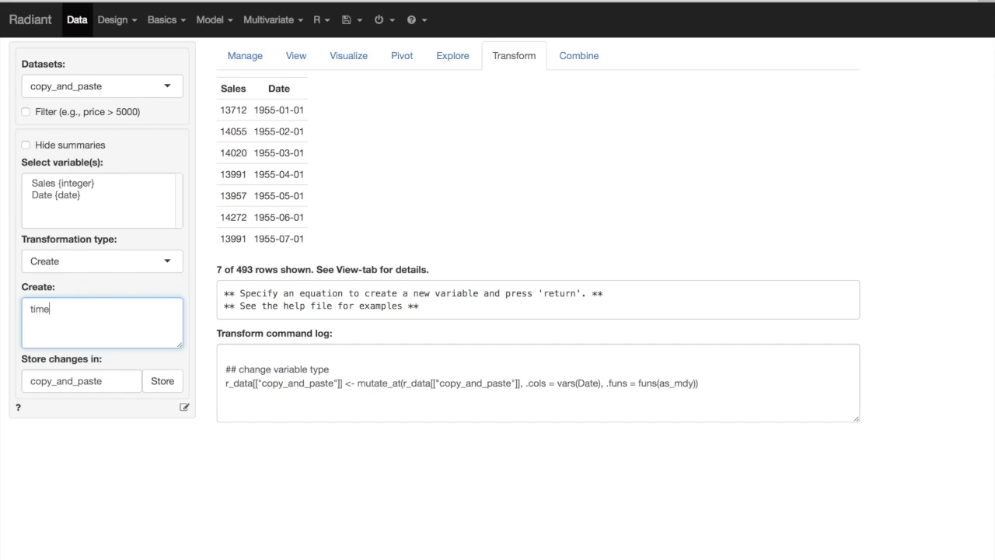
text( = 1:493)
key(Return)
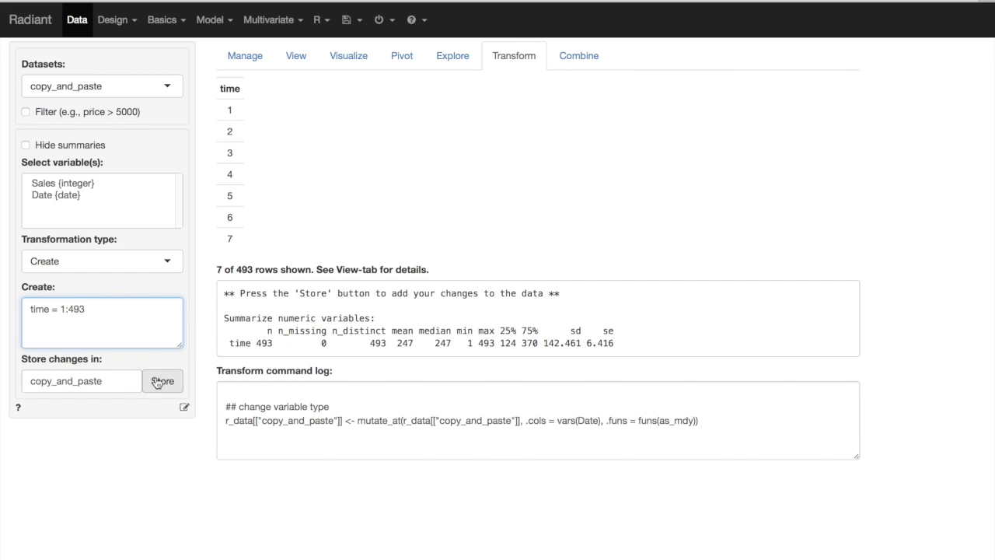
click(163, 383)
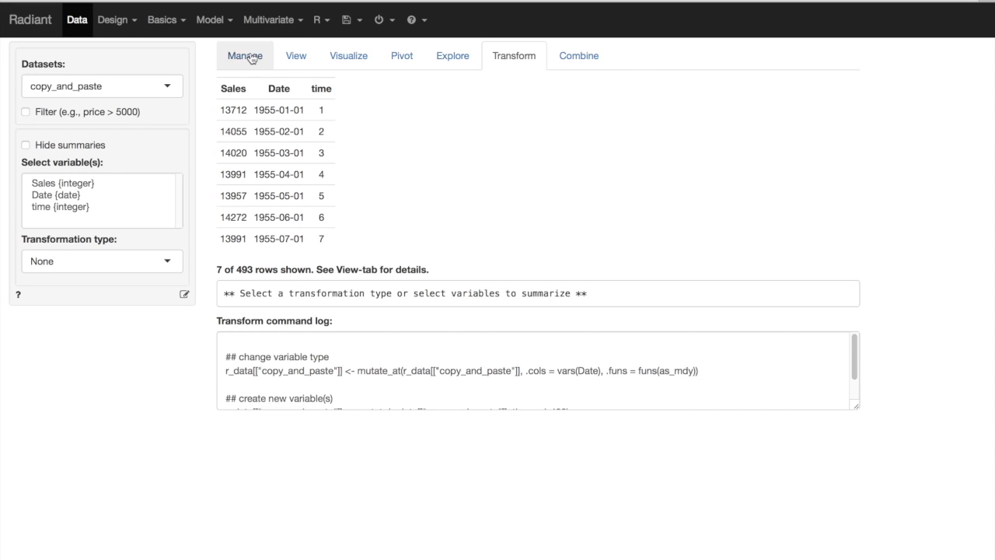
Estimate a linear regression (OLS) with Sales as response and time as explanatory variable, including confidence intervals.
click(225, 21)
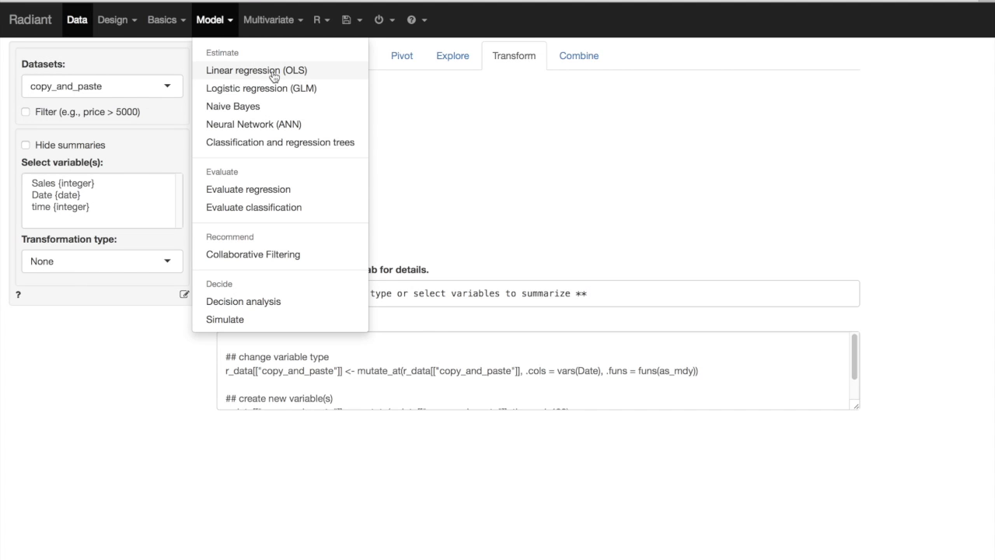
click(273, 76)
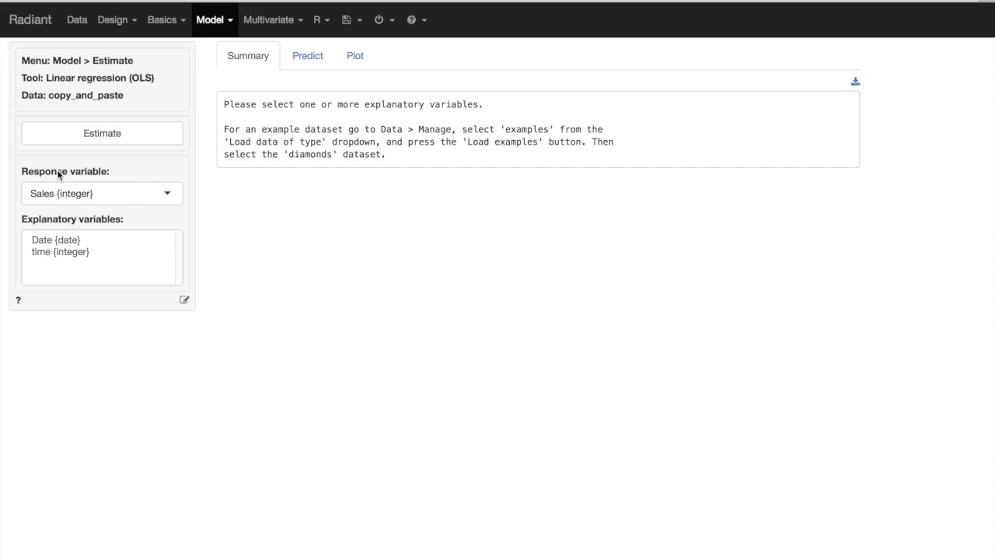
click(54, 251)
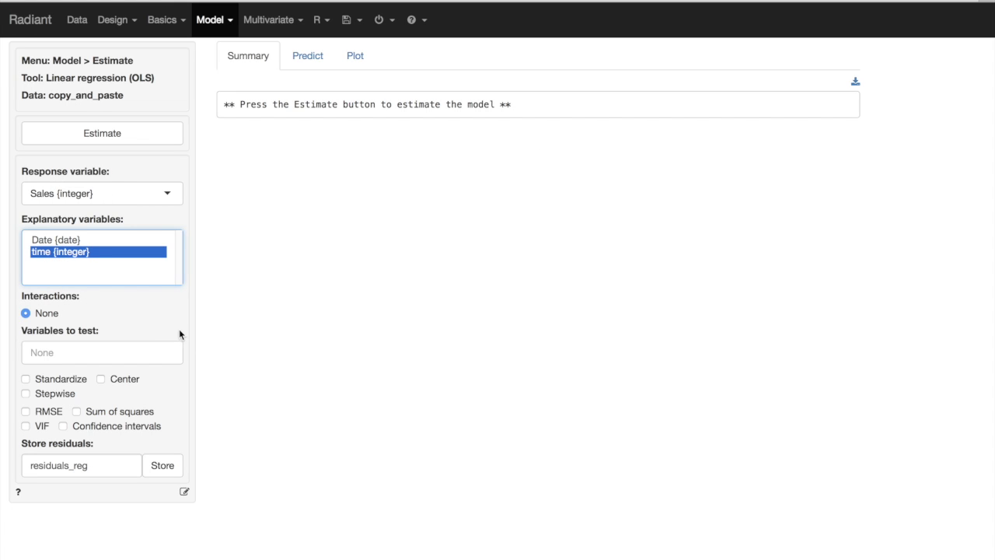
click(101, 427)
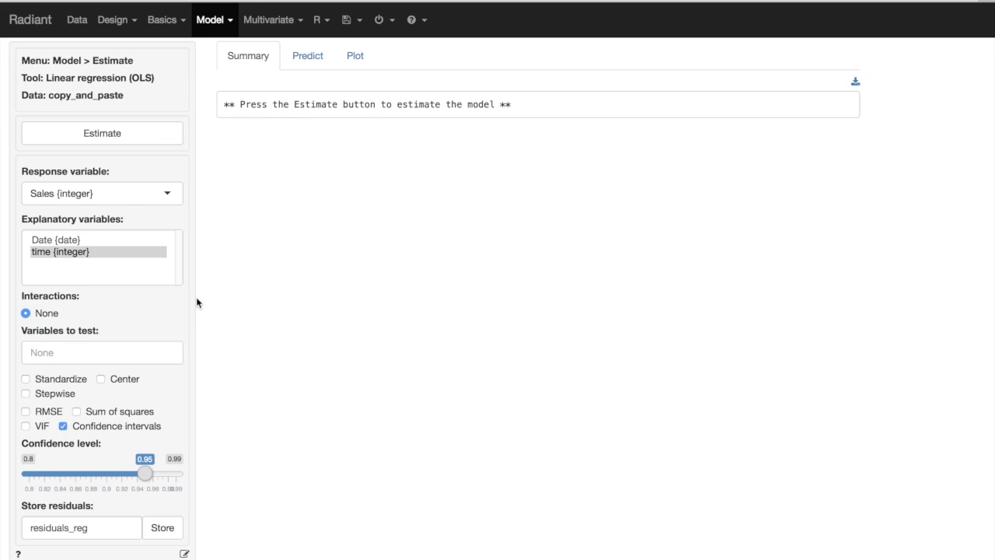
click(142, 140)
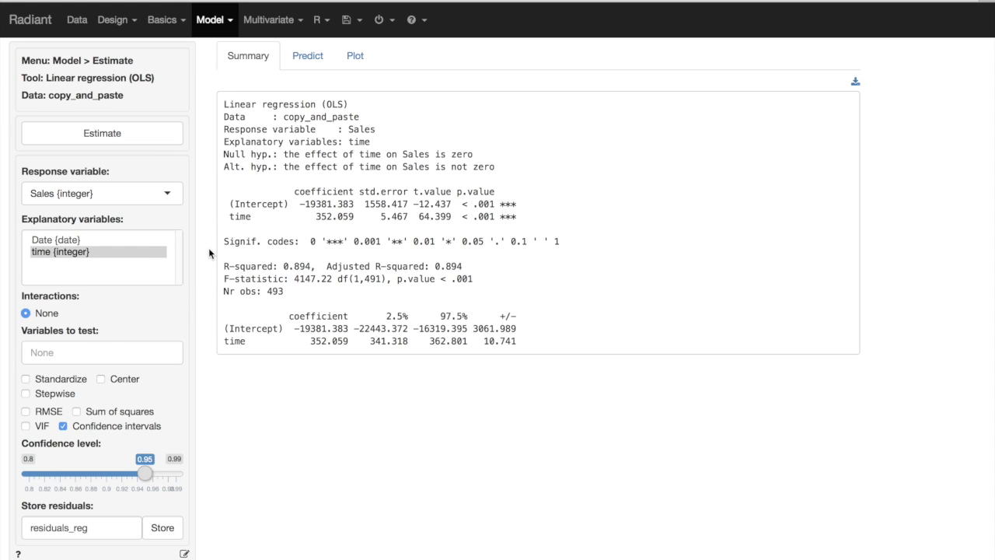
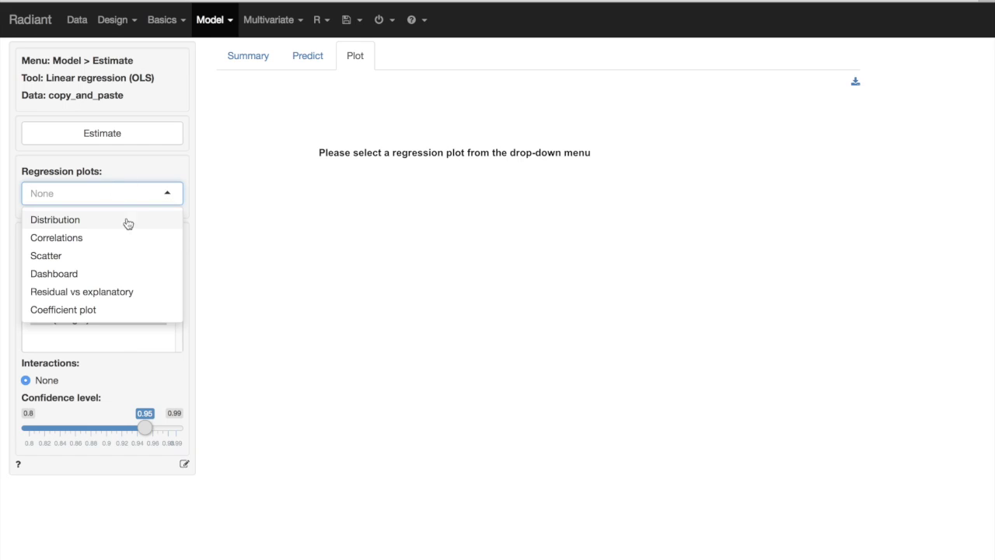
Show the Dashboard regression plots for the model with reference lines added, and view the residual plots.
click(75, 278)
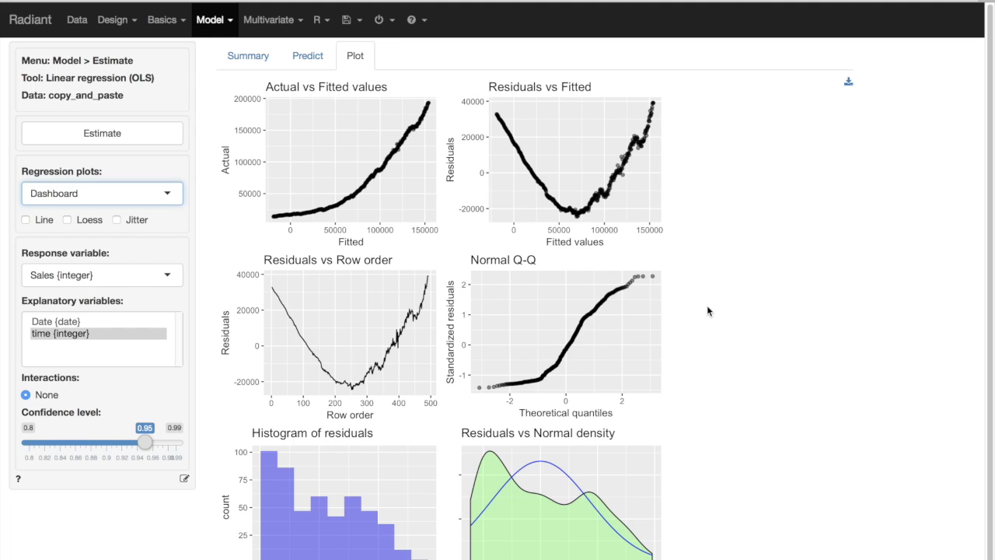
click(45, 222)
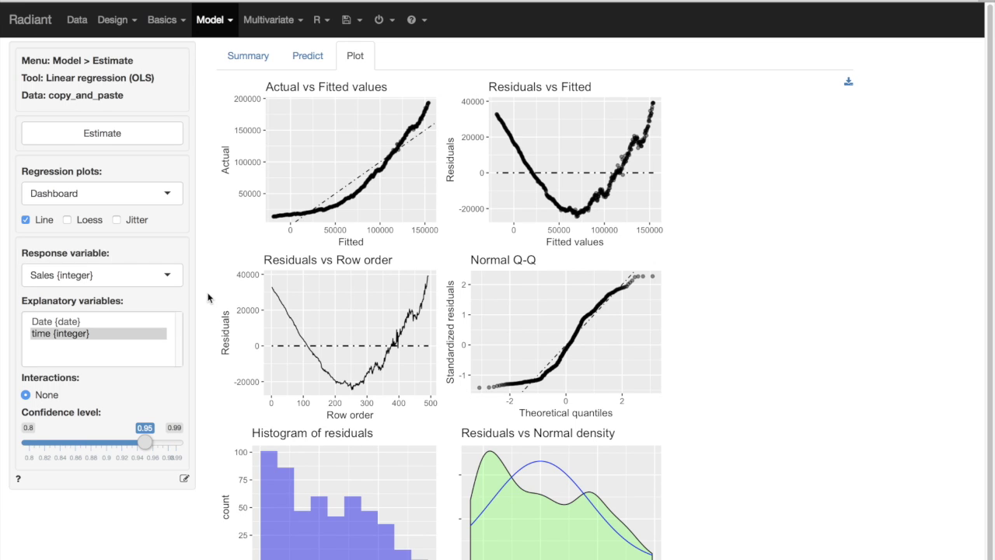
scroll(208, 296, down, 1)
scroll(207, 296, down, 1)
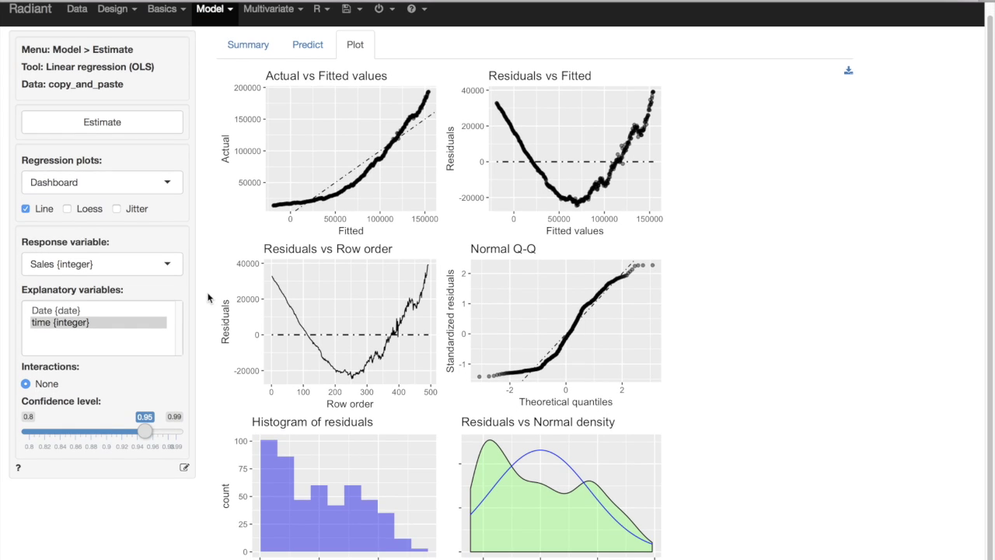
scroll(207, 296, down, 1)
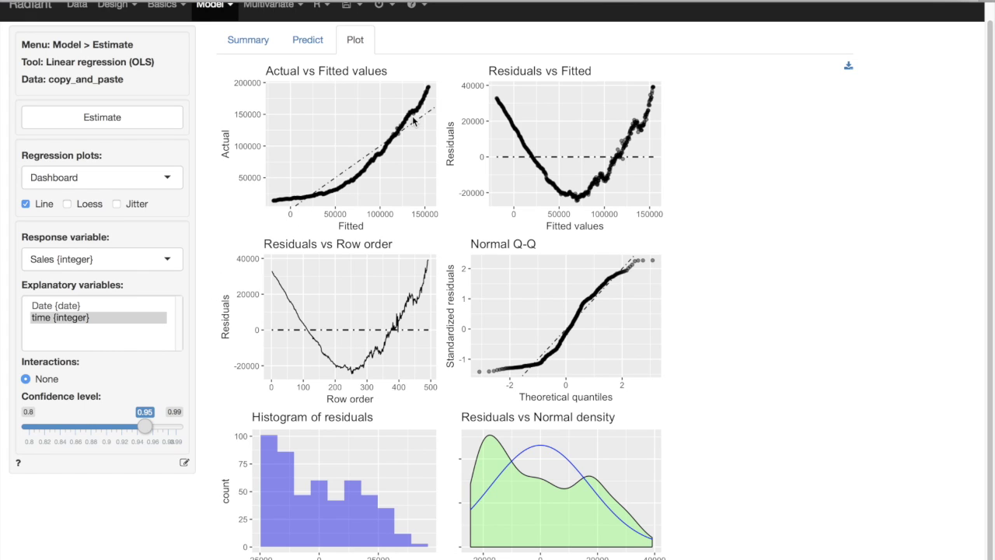
scroll(222, 271, up, 1)
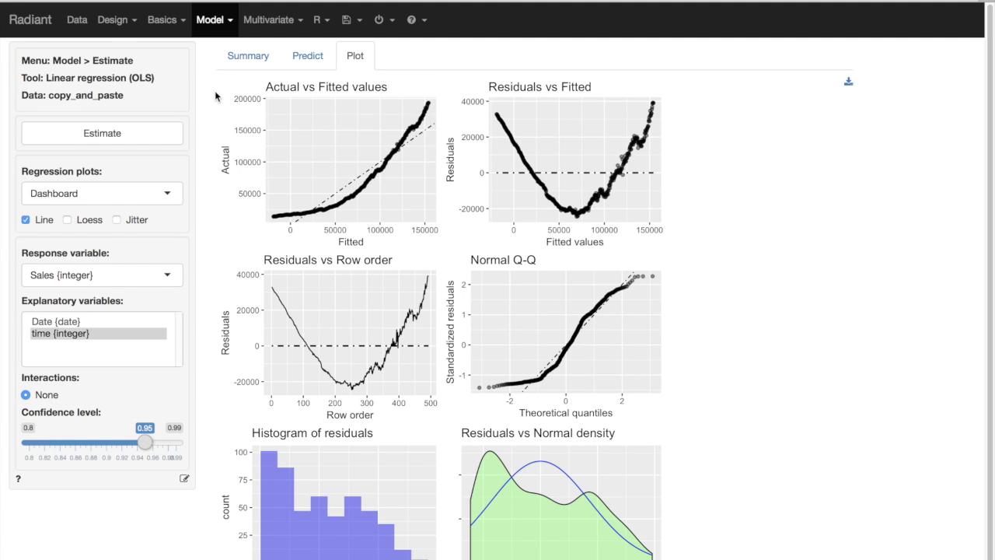
click(77, 19)
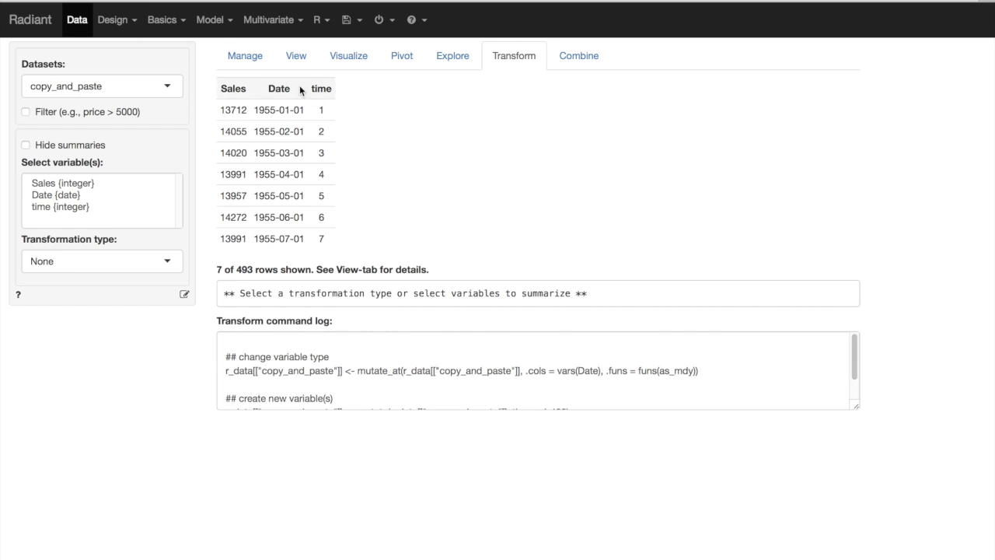
click(222, 25)
click(238, 69)
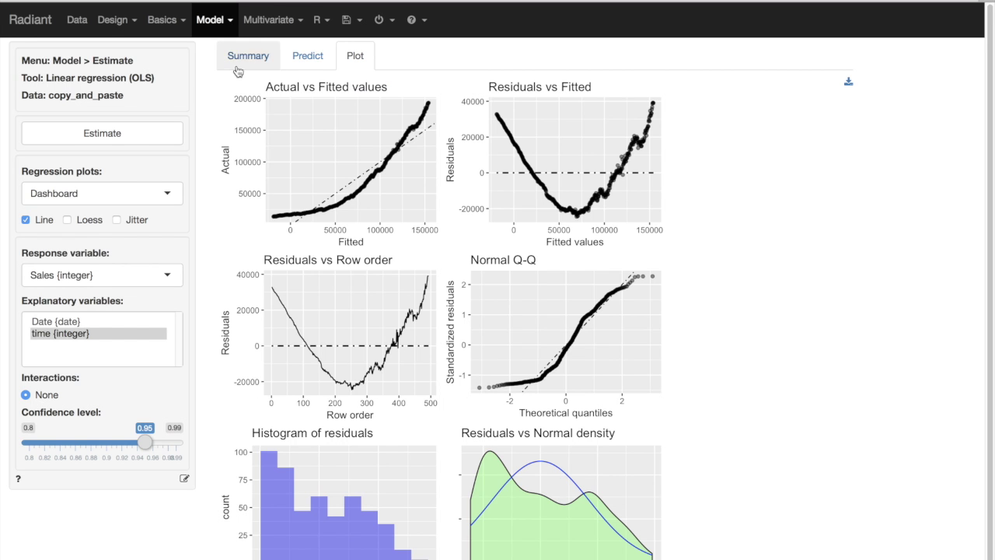
Generate predictions from the linear model using Data as prediction input and copy_and_paste as the prediction dataset.
click(312, 64)
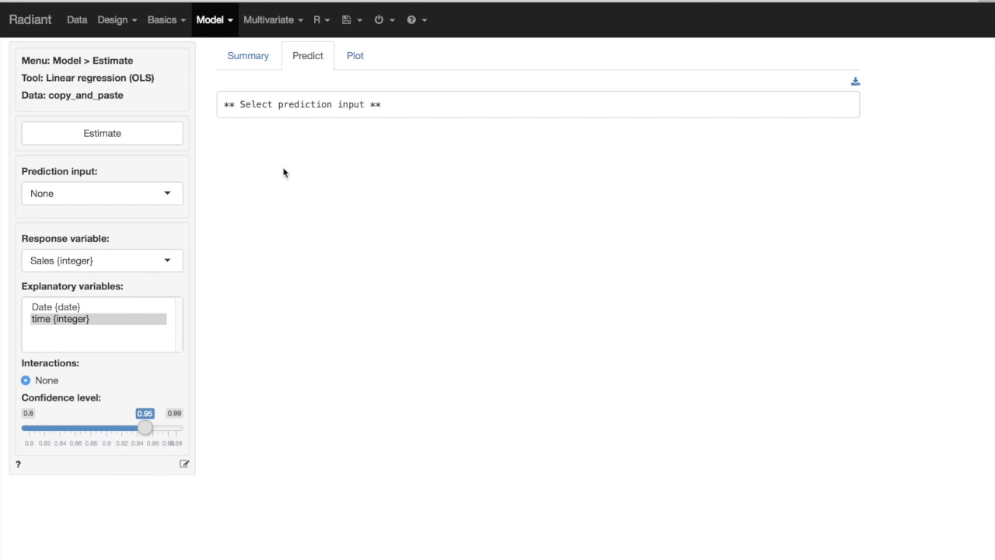
click(162, 195)
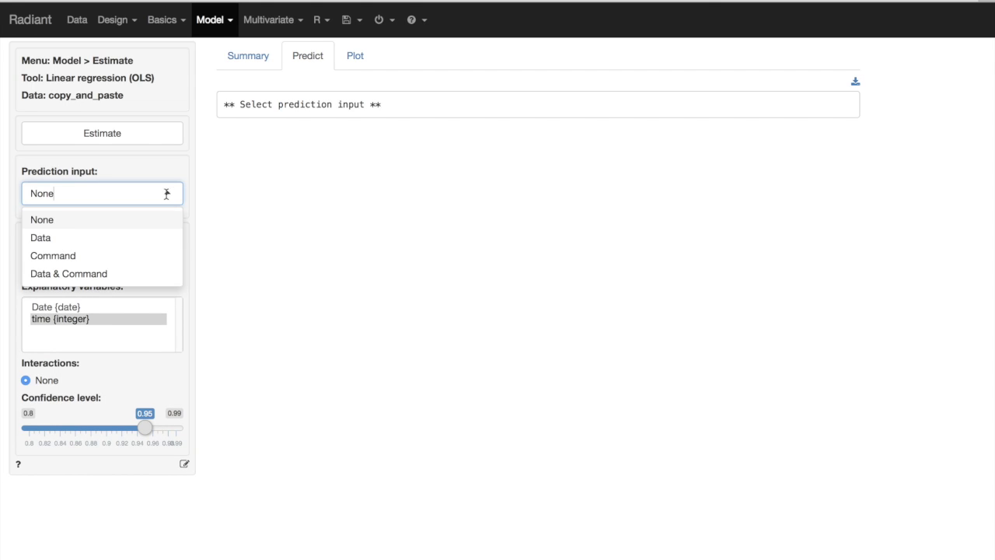
click(78, 244)
click(160, 245)
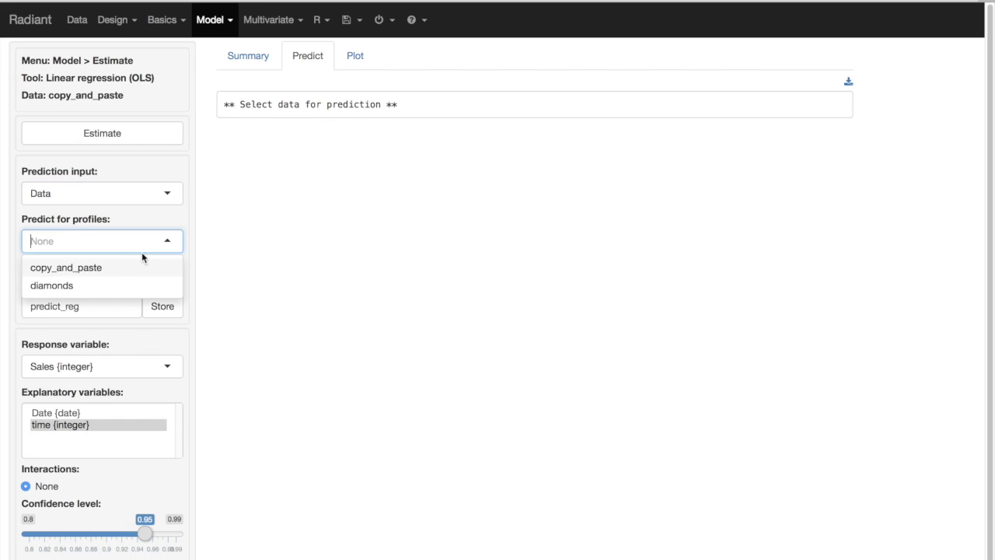
click(72, 268)
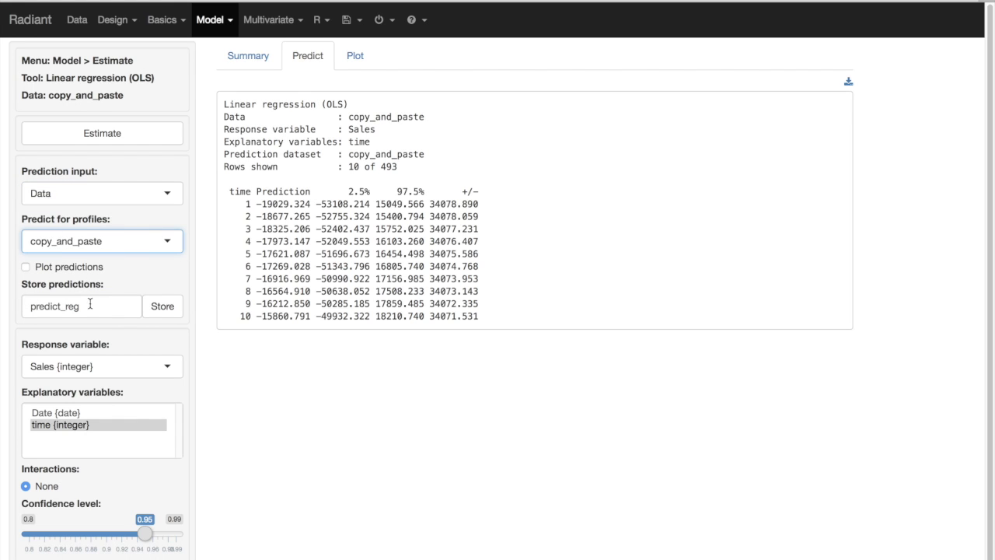
Store the linear model's predictions under the variable name predict_linear.
click(163, 306)
drag(66, 306, 86, 306)
text(linear)
click(164, 306)
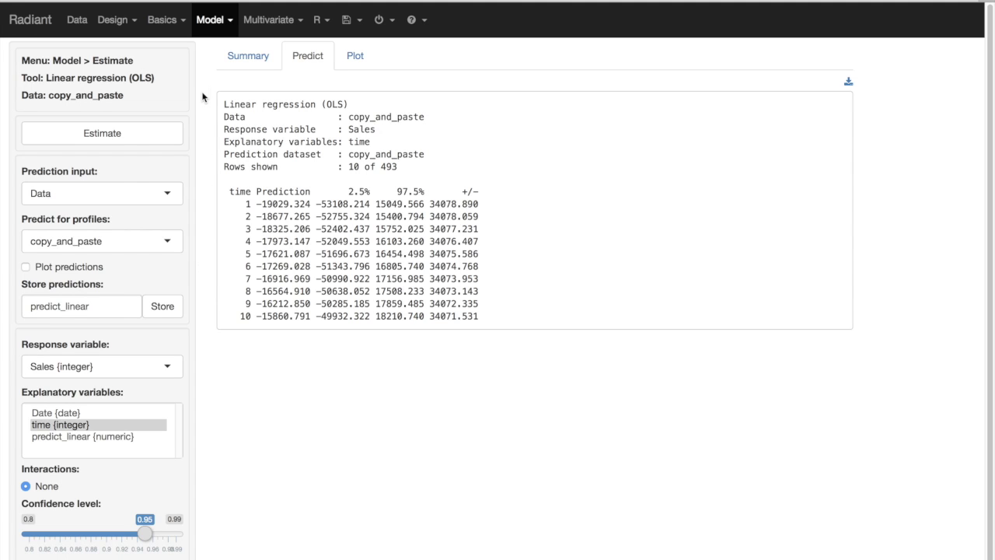
Plot Sales and predict_linear as lines combined in one plot, with time as the X-variable.
click(77, 19)
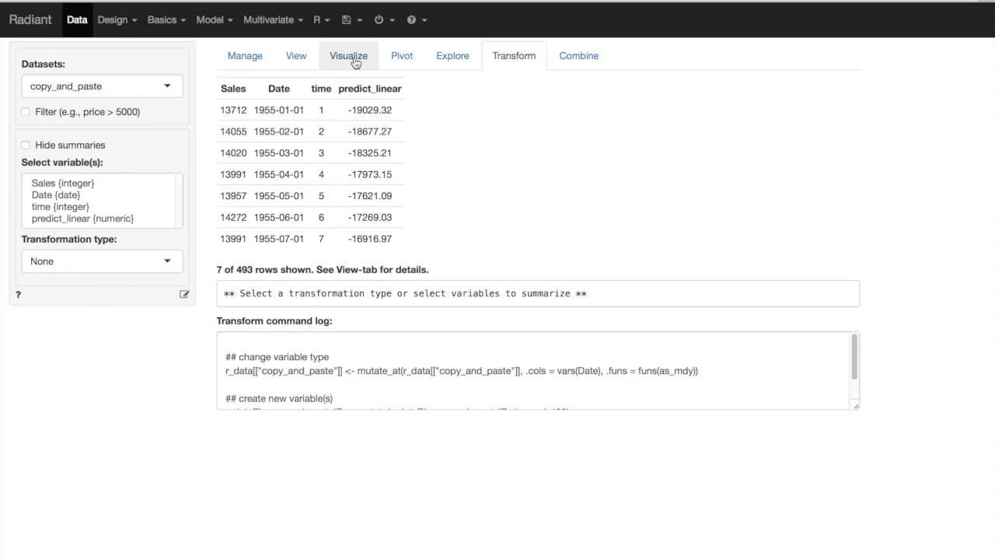
click(353, 60)
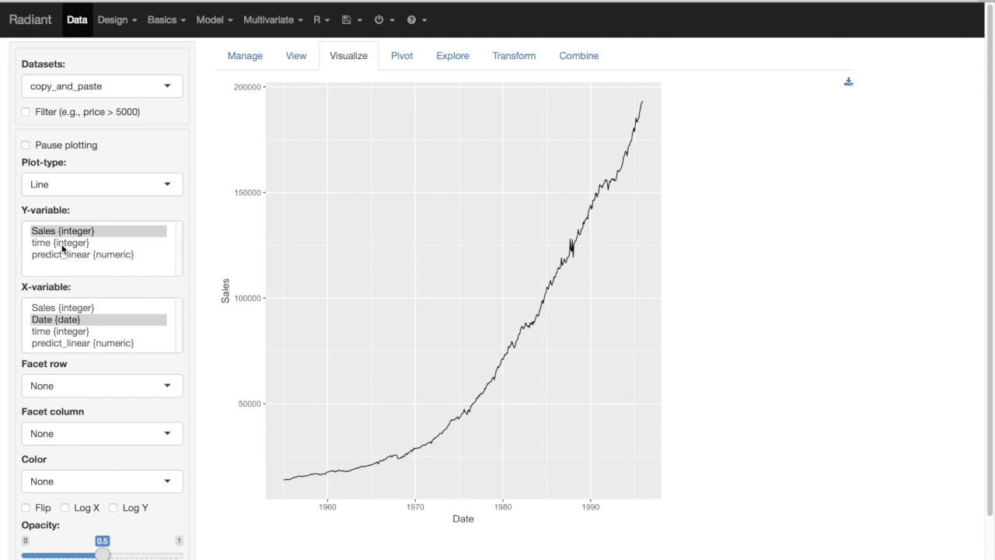
click(78, 256)
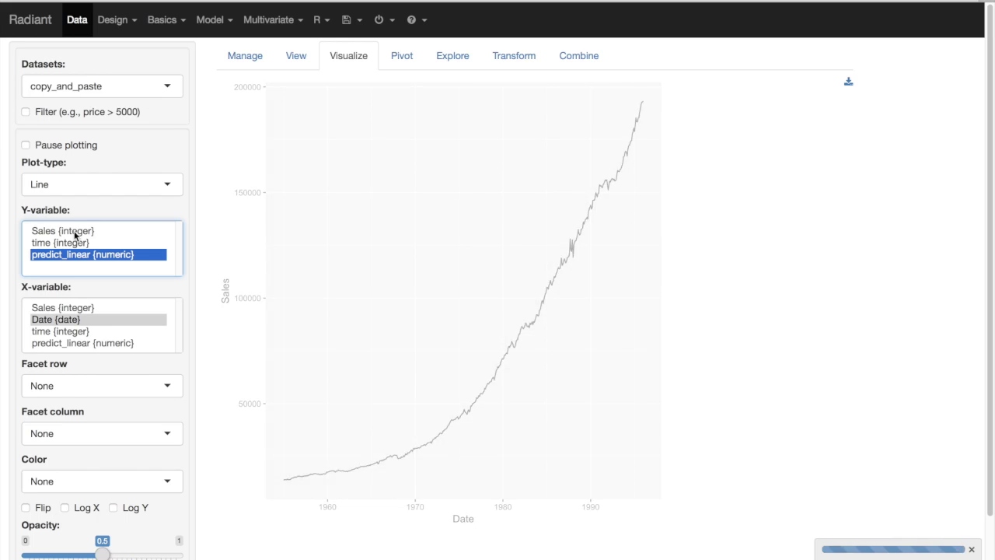
super+click(75, 235)
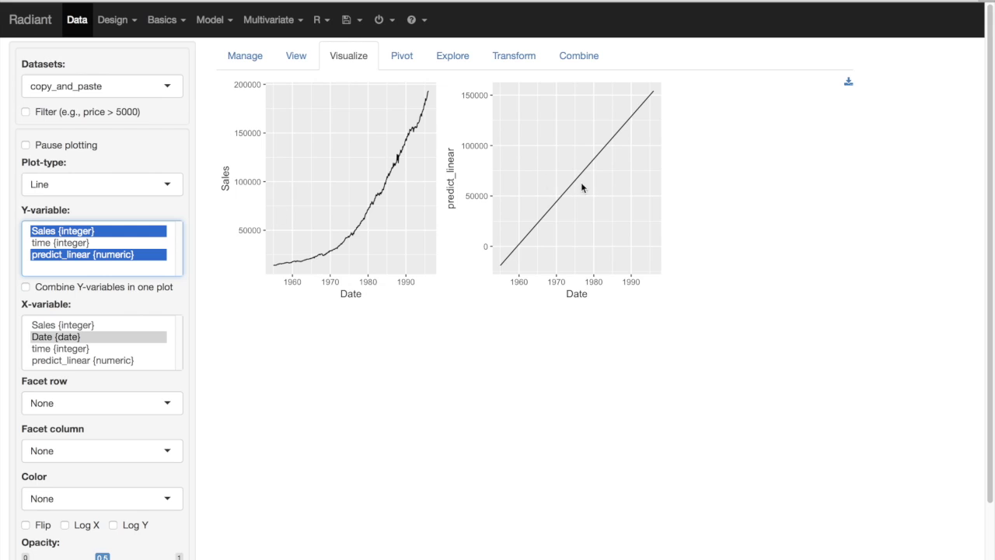
click(135, 292)
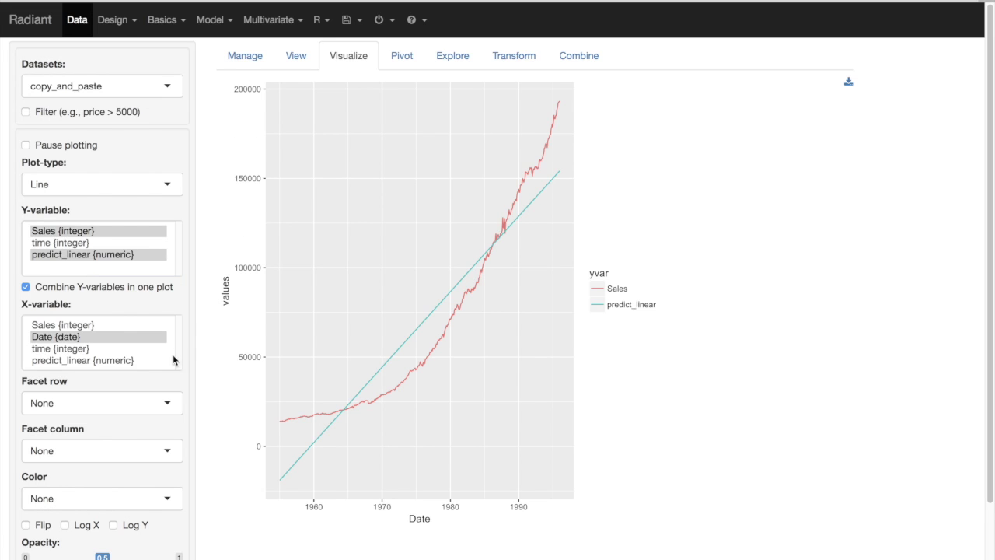
click(68, 349)
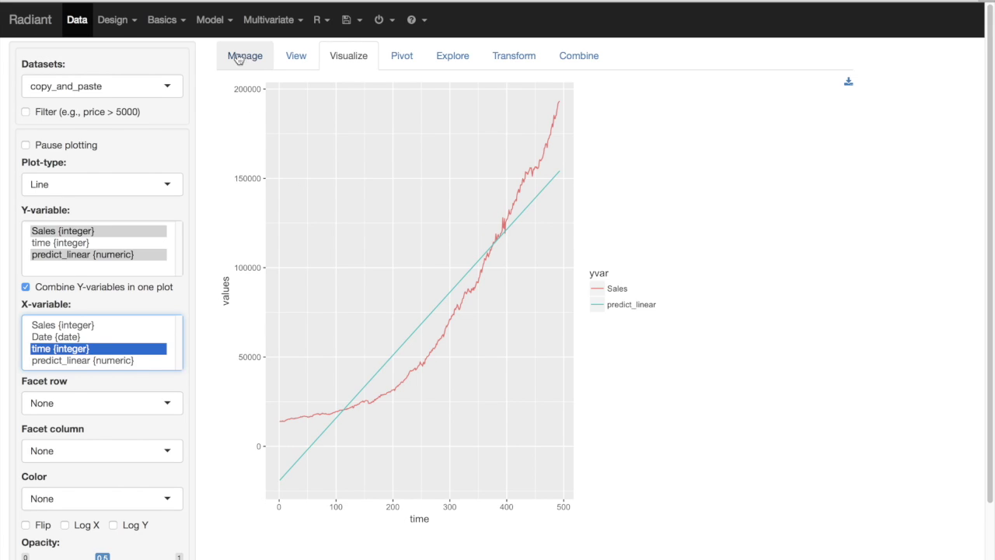
Square the time variable with the name extension _sq and store the transformation in the copy_and_paste dataset.
click(520, 58)
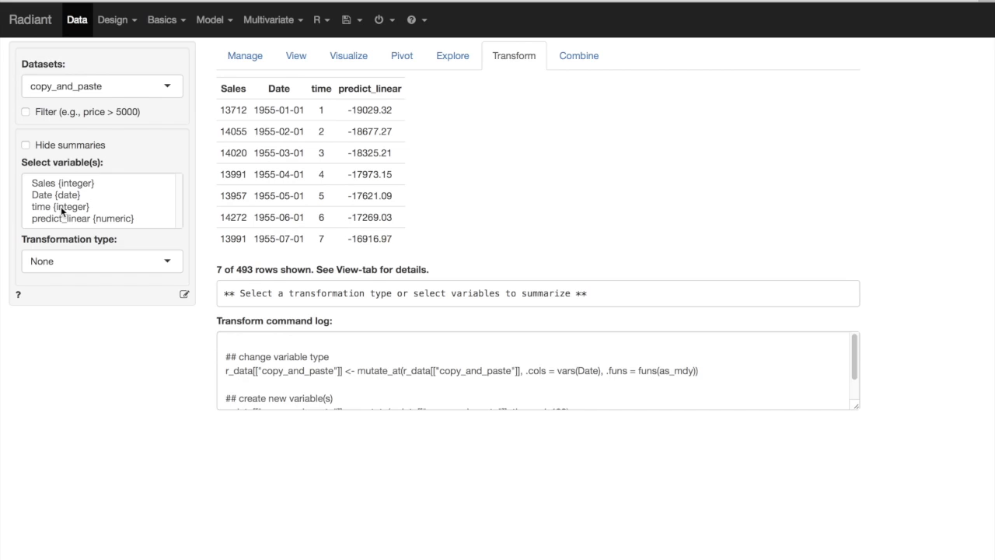
click(159, 262)
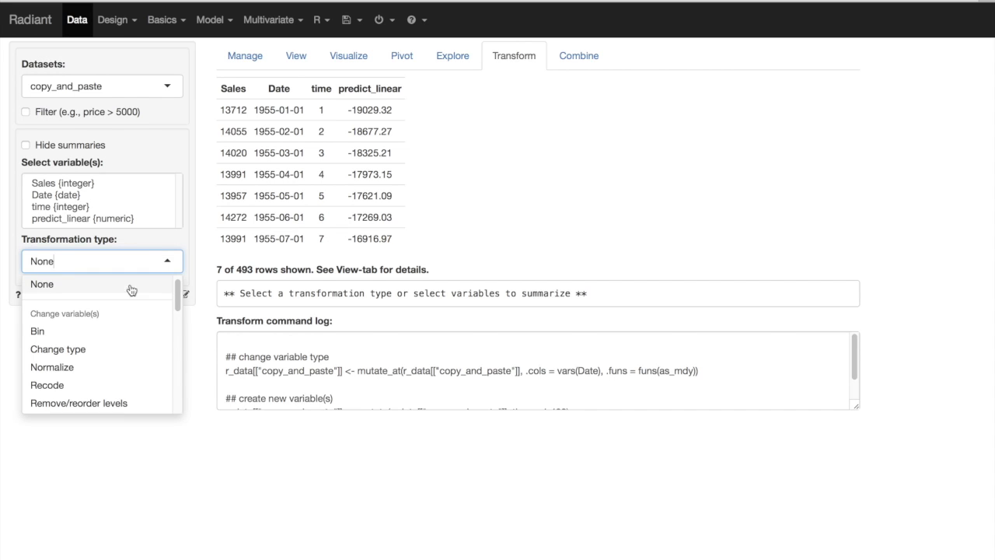
scroll(94, 365, down, 2)
click(68, 375)
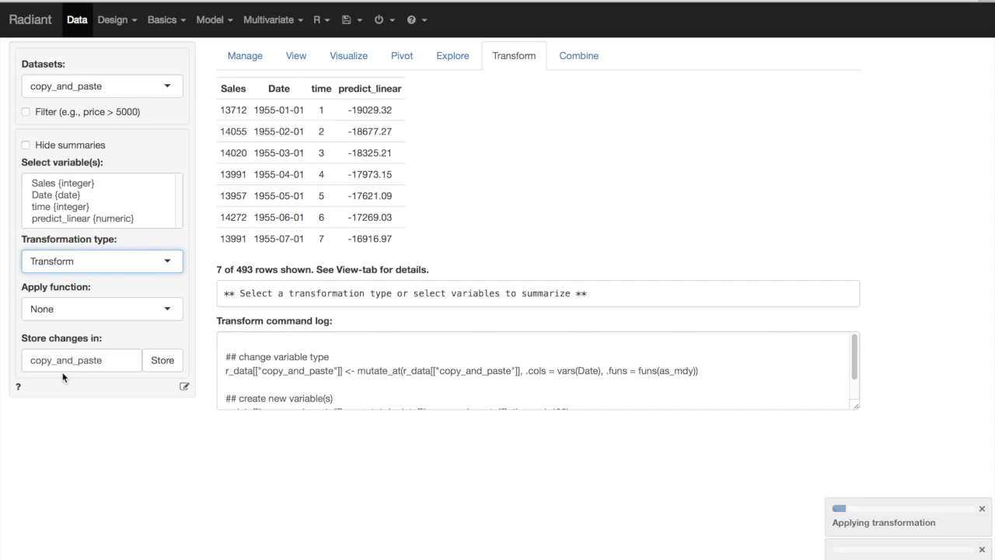
click(52, 208)
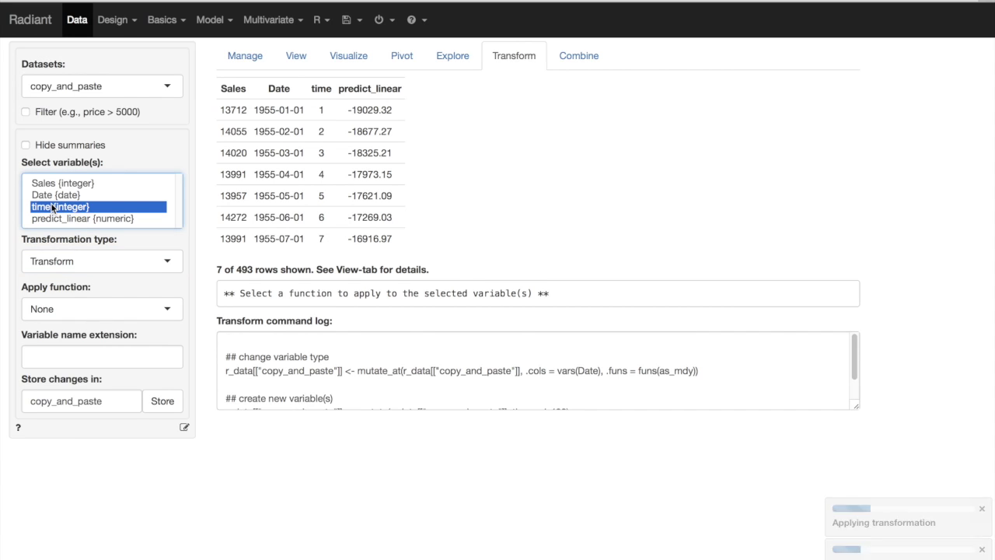
click(158, 311)
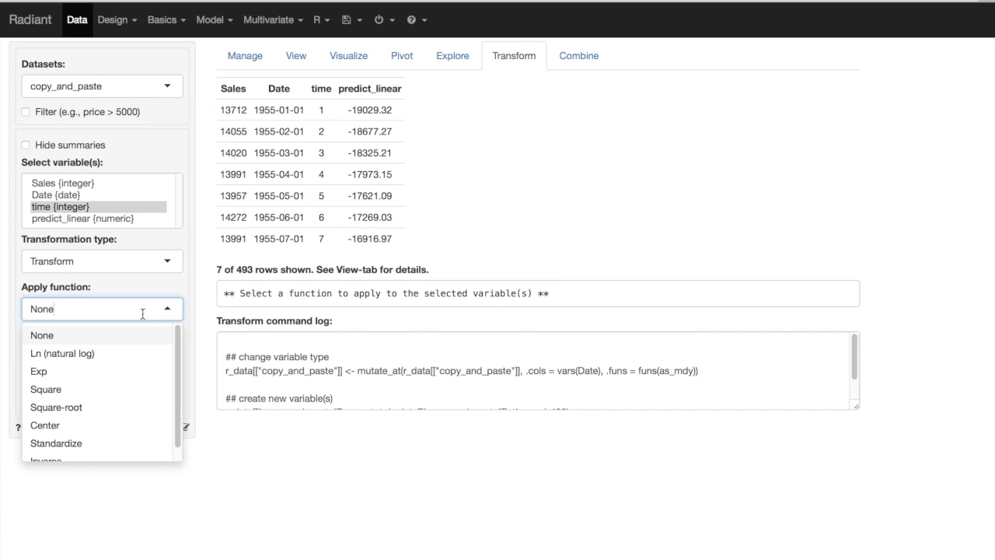
click(46, 390)
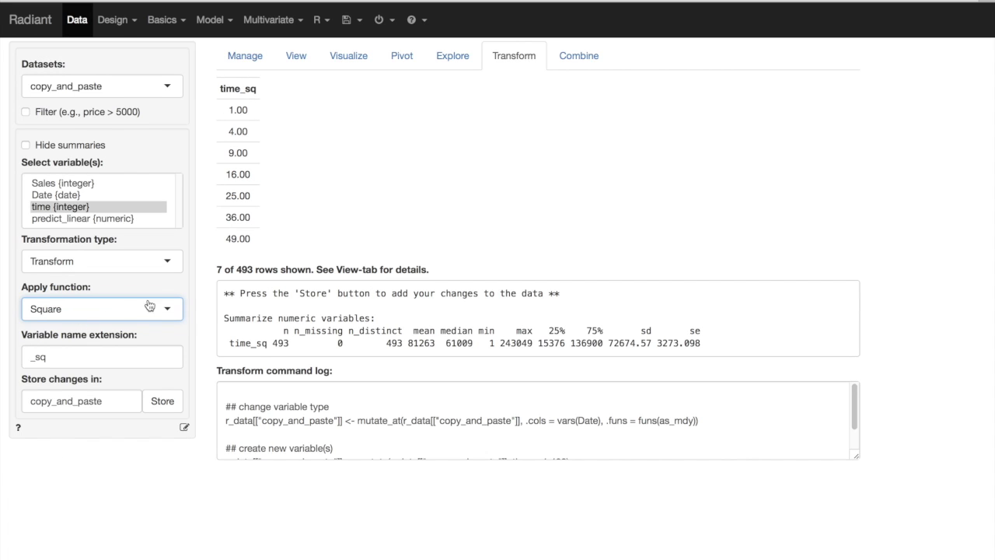
click(51, 359)
click(161, 401)
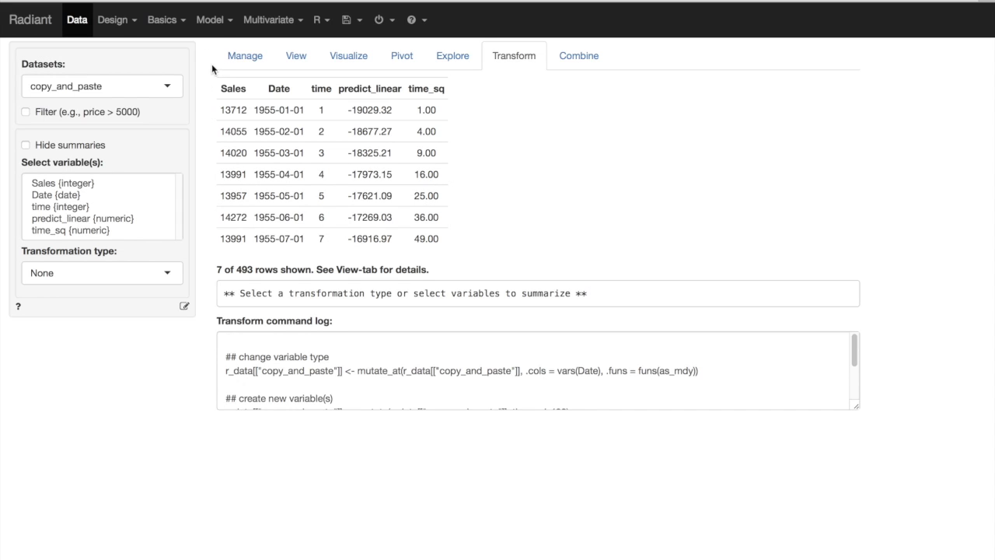
Re-estimate the linear regression (OLS) of Sales with both time and time_sq as explanatory variables.
click(229, 23)
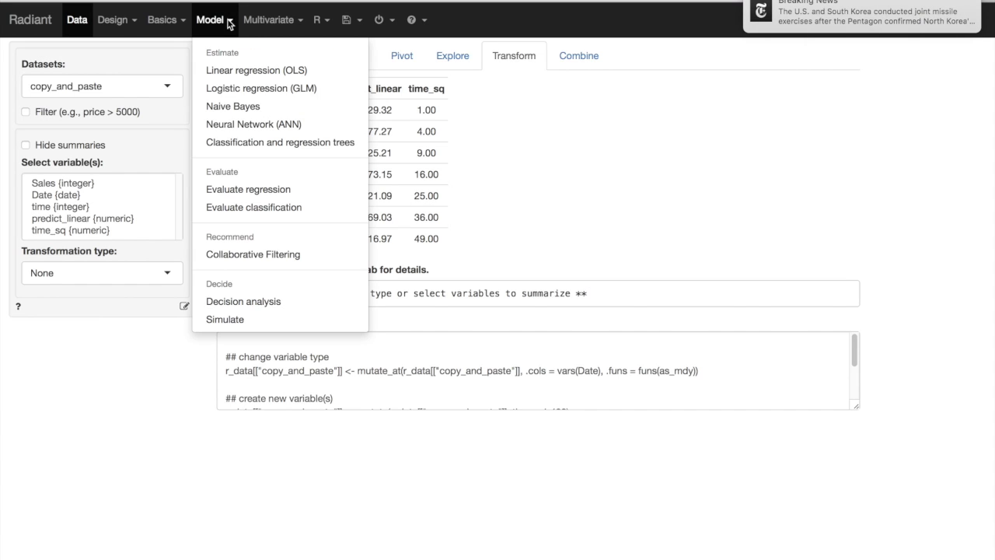
click(224, 73)
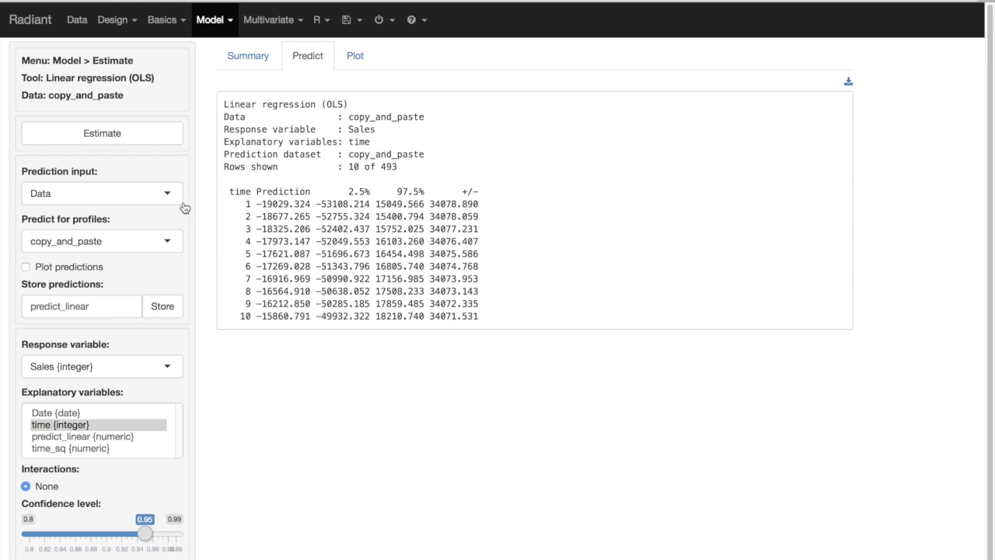
click(241, 61)
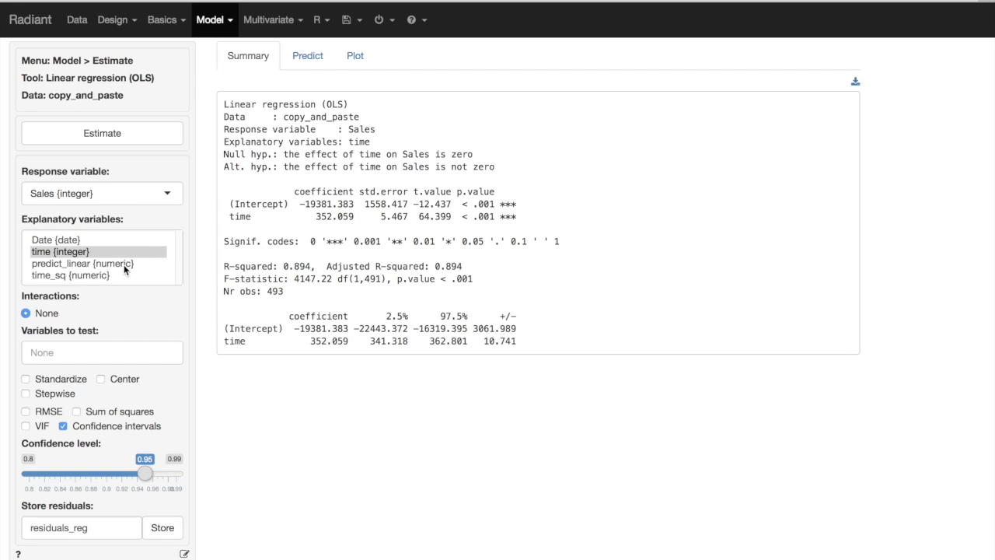
click(62, 255)
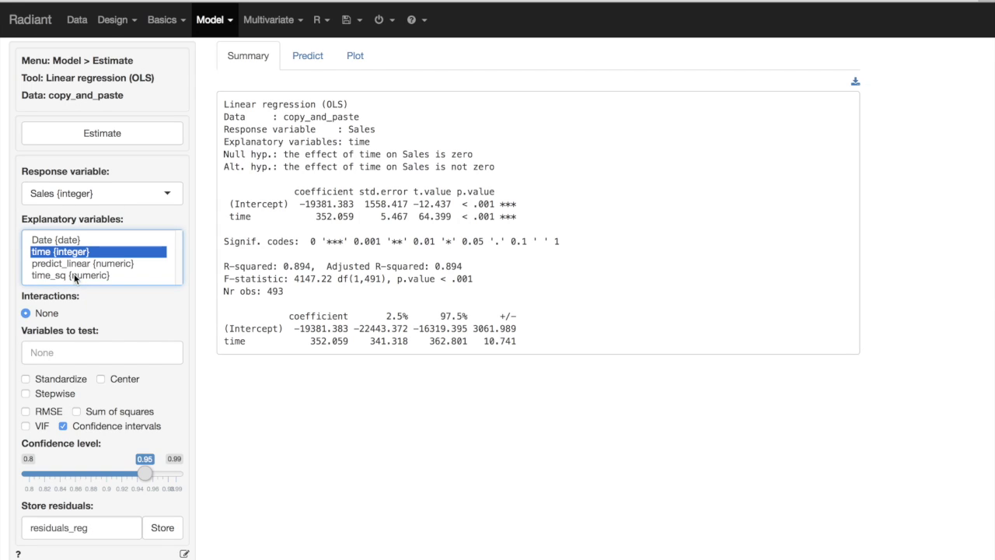
super+click(75, 276)
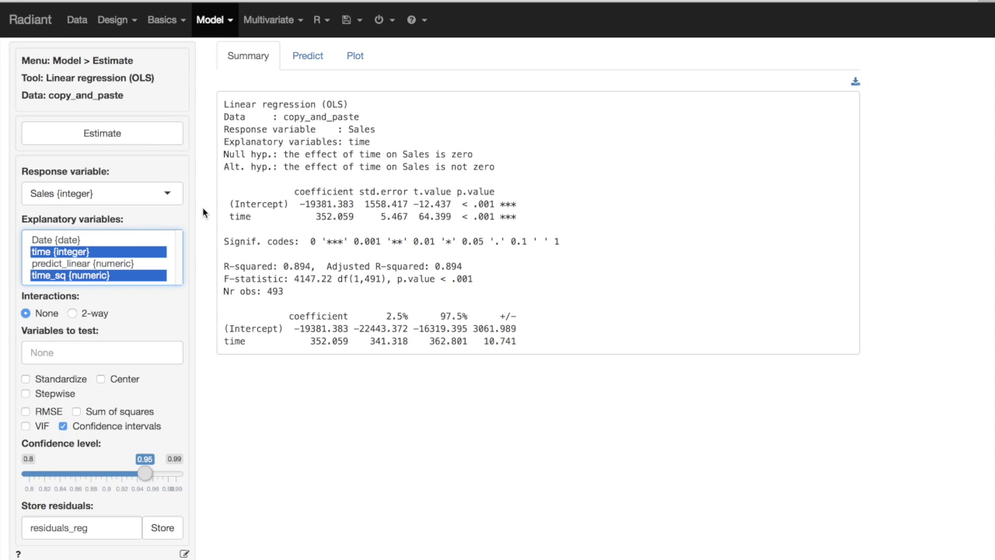
click(139, 139)
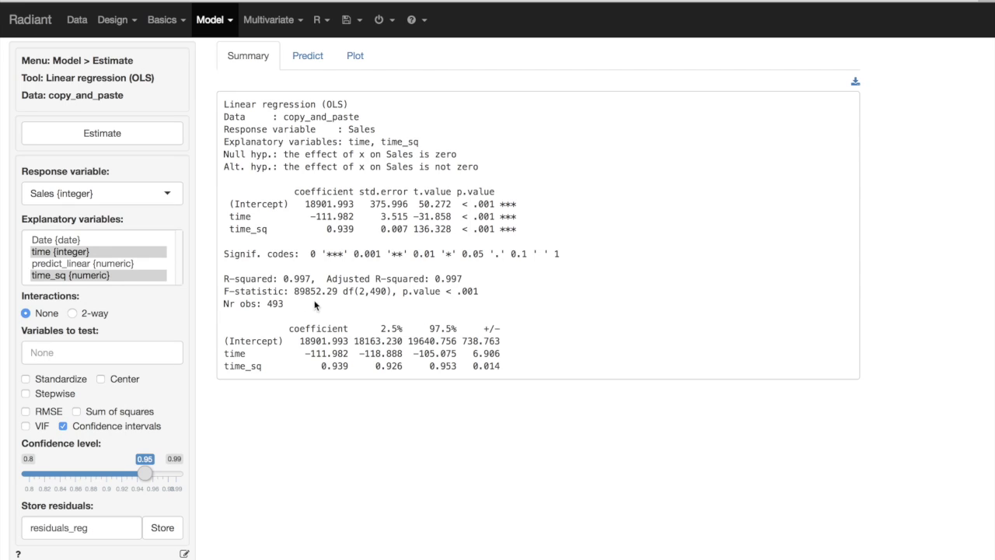
Examine the Dashboard regression plots for the quadratic model, checking the fit and the residual patterns.
click(354, 62)
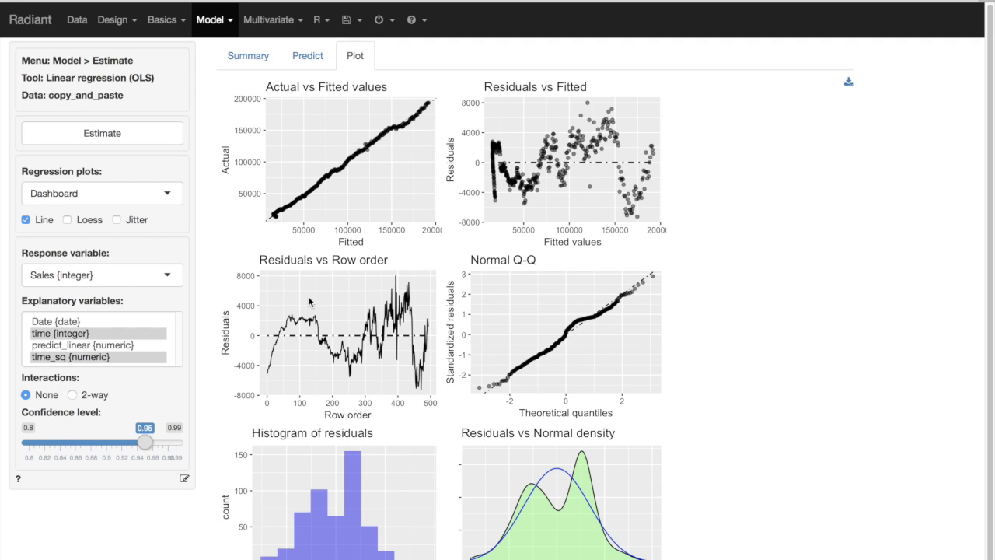
scroll(349, 304, down, 2)
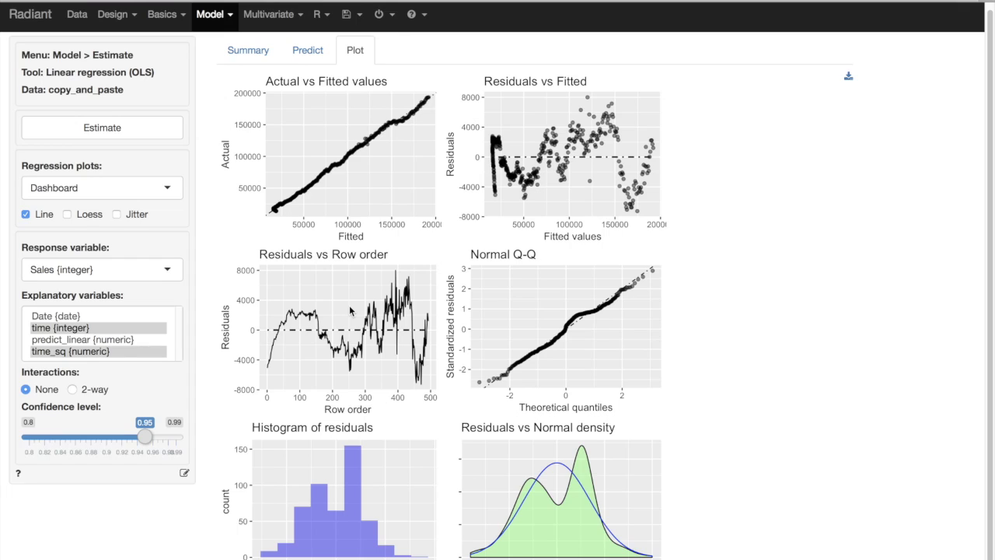
scroll(349, 304, up, 2)
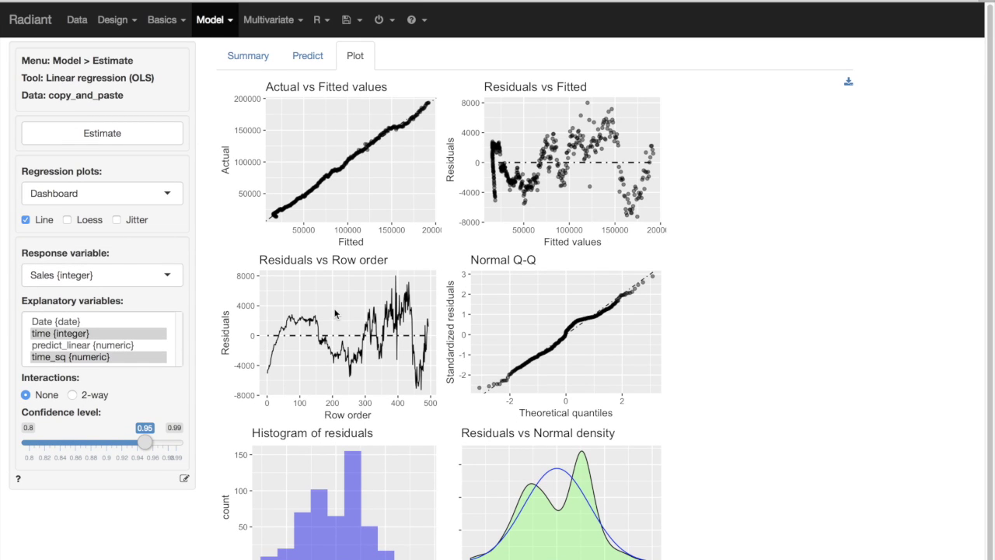
Store the quadratic model's predictions under the variable name predict_sqrt.
click(310, 58)
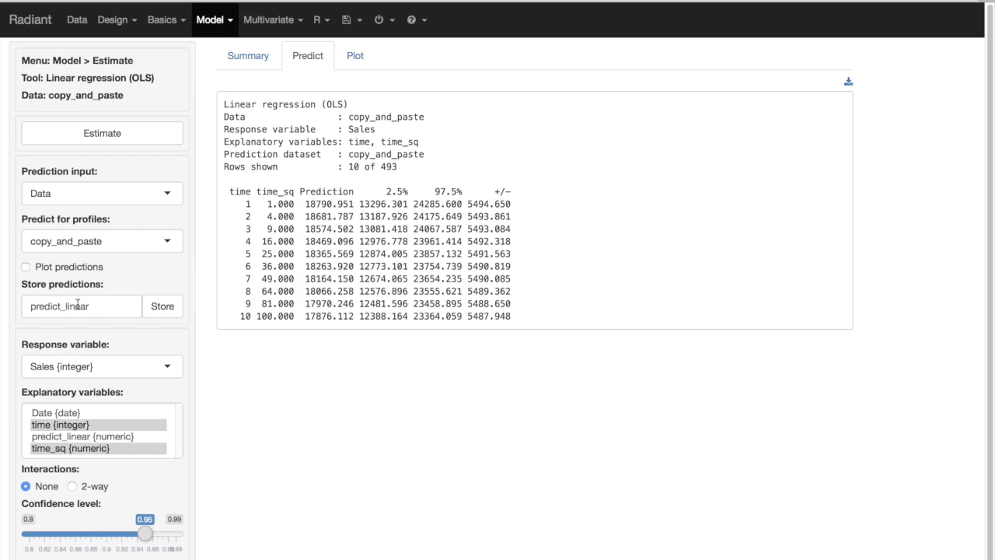
drag(66, 306, 121, 303)
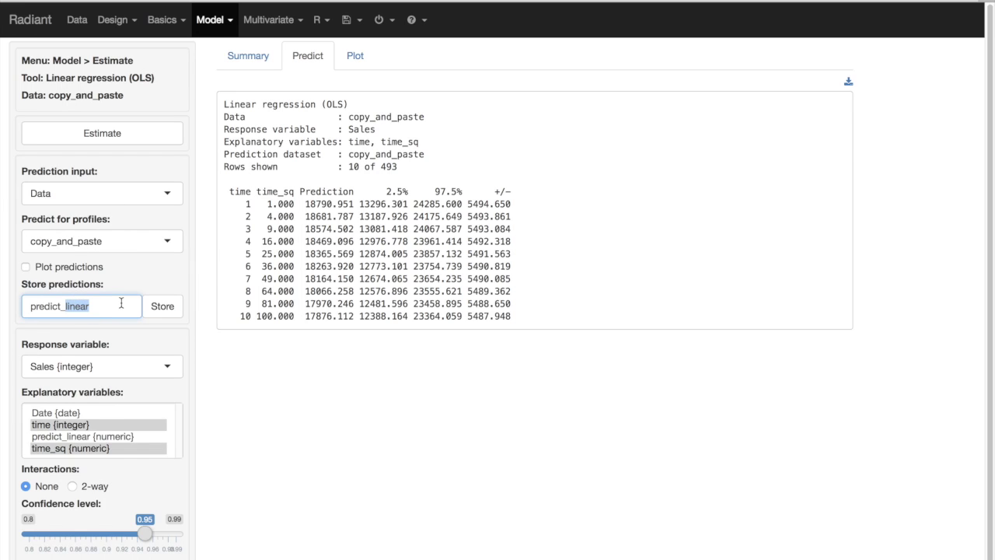
text(sqrt)
click(162, 305)
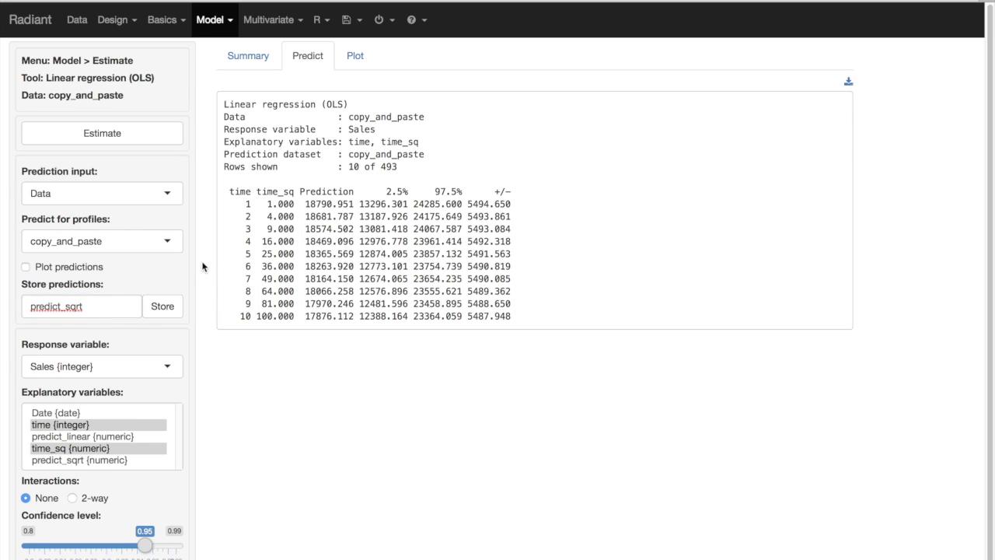
Bring up the Visualize line plot of the copy_and_paste dataset.
click(77, 26)
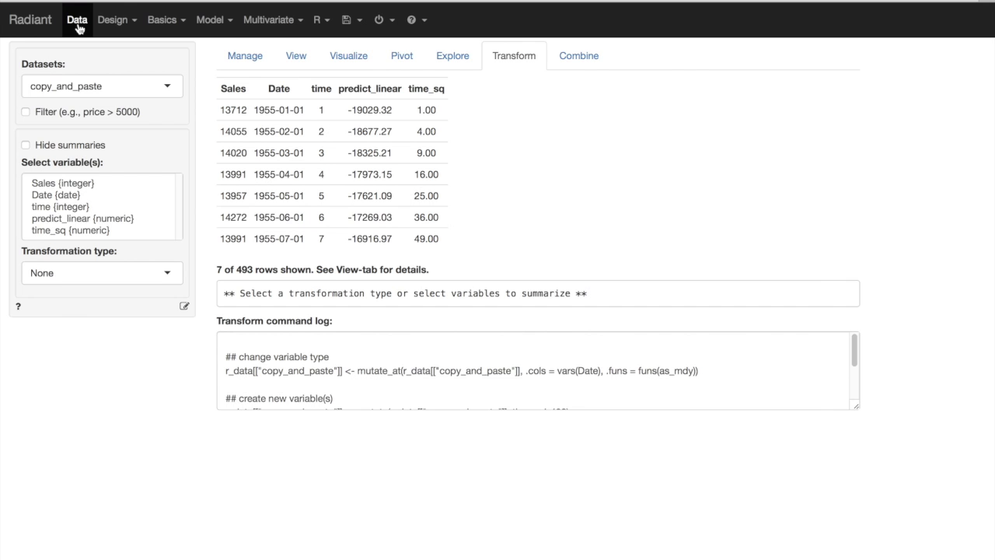
click(367, 61)
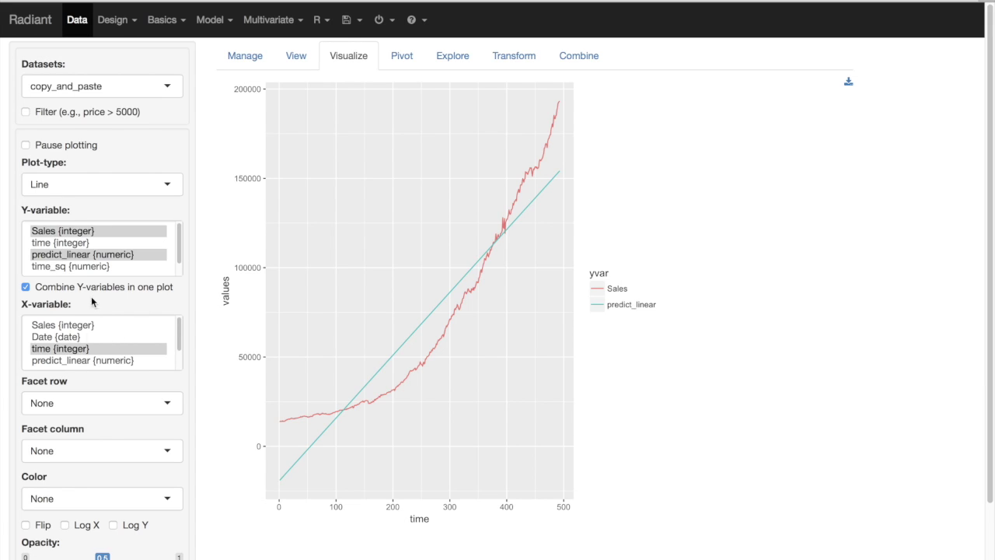
scroll(90, 359, down, 2)
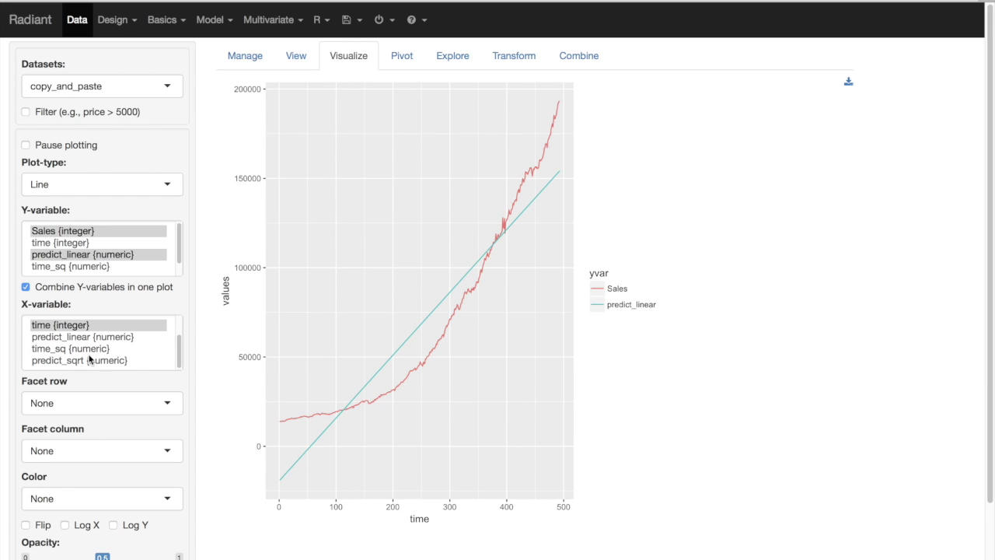
scroll(57, 269, down, 3)
super+click(63, 286)
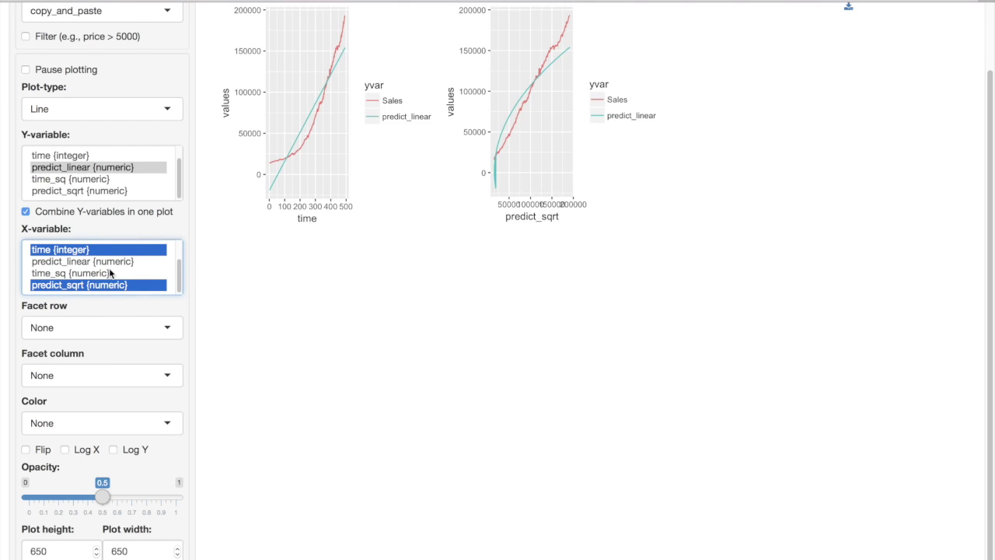
scroll(108, 269, up, 2)
scroll(98, 286, down, 2)
super+click(96, 285)
Add predict_sqrt to the plotted Y-variables and combine Sales, predict_linear and predict_sqrt in one line plot against time.
super+click(92, 190)
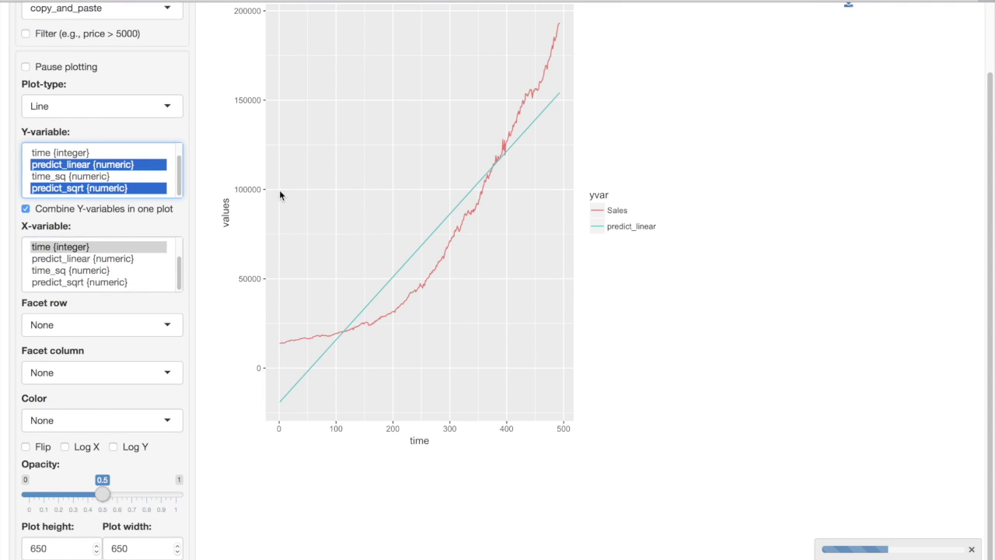
scroll(217, 179, up, 1)
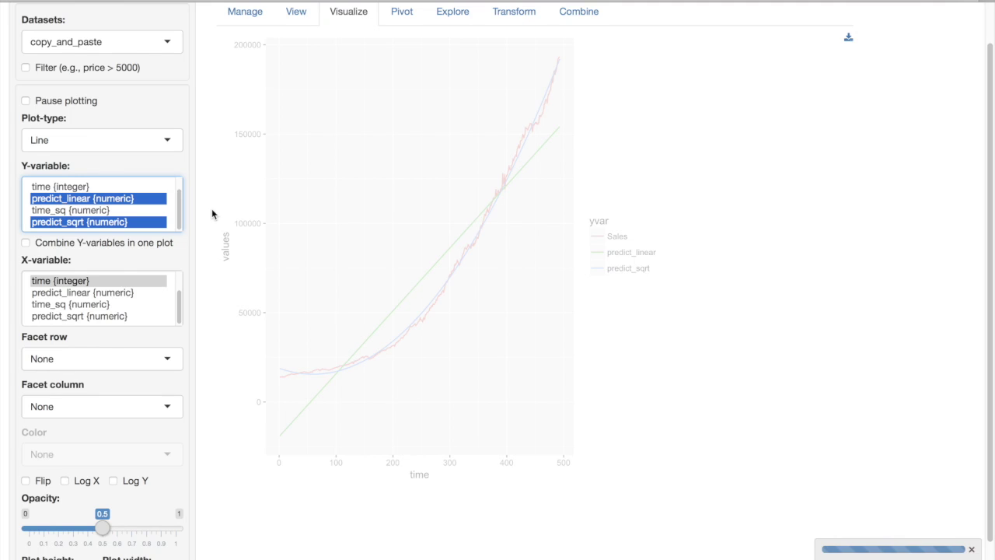
click(113, 243)
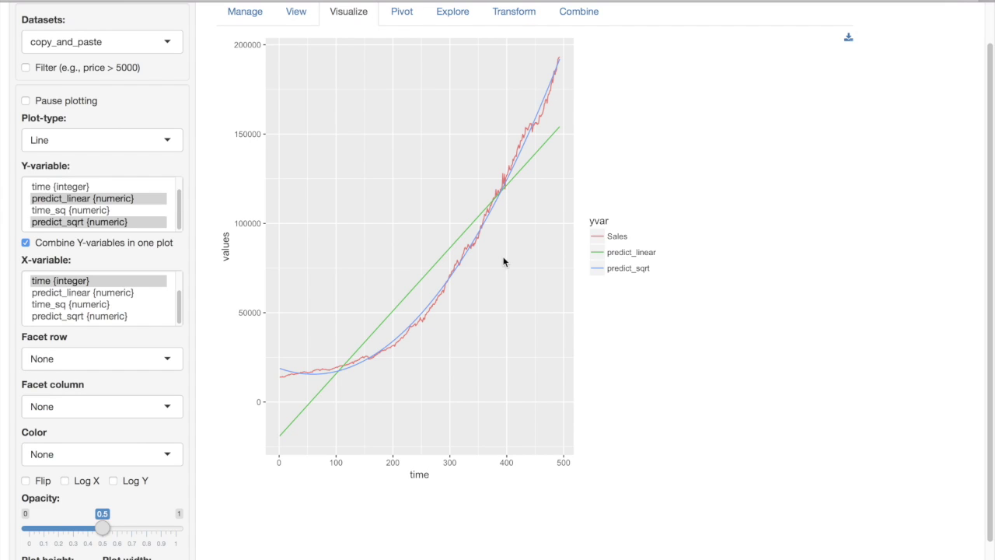
Compare the linear and quadratic prediction lines with the actual Sales line in the combined plot.
scroll(467, 281, up, 1)
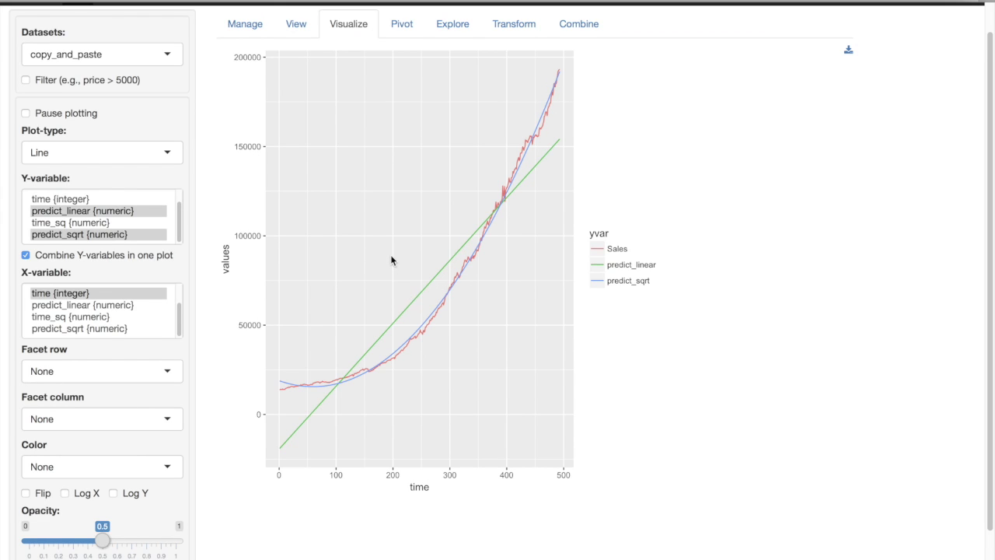
scroll(391, 259, up, 1)
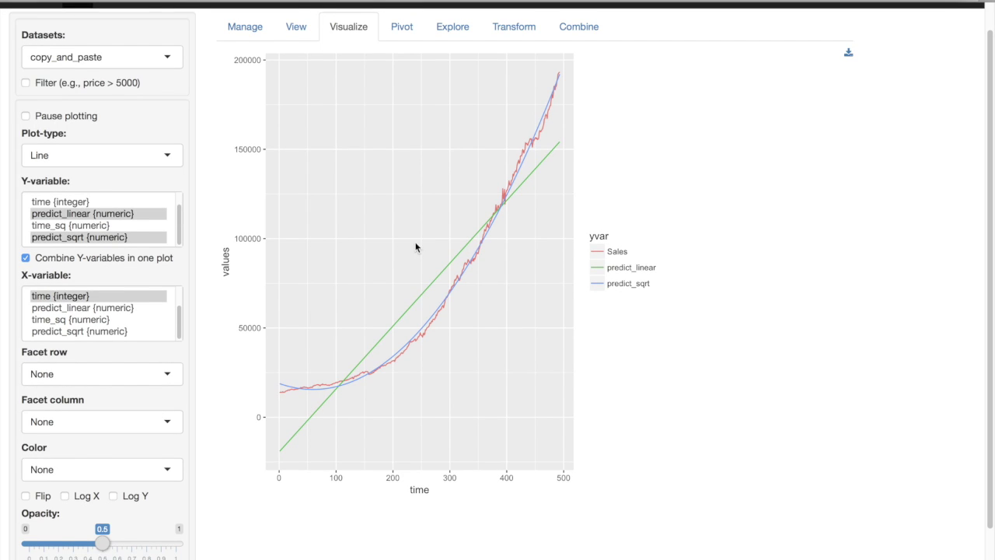
scroll(408, 253, up, 2)
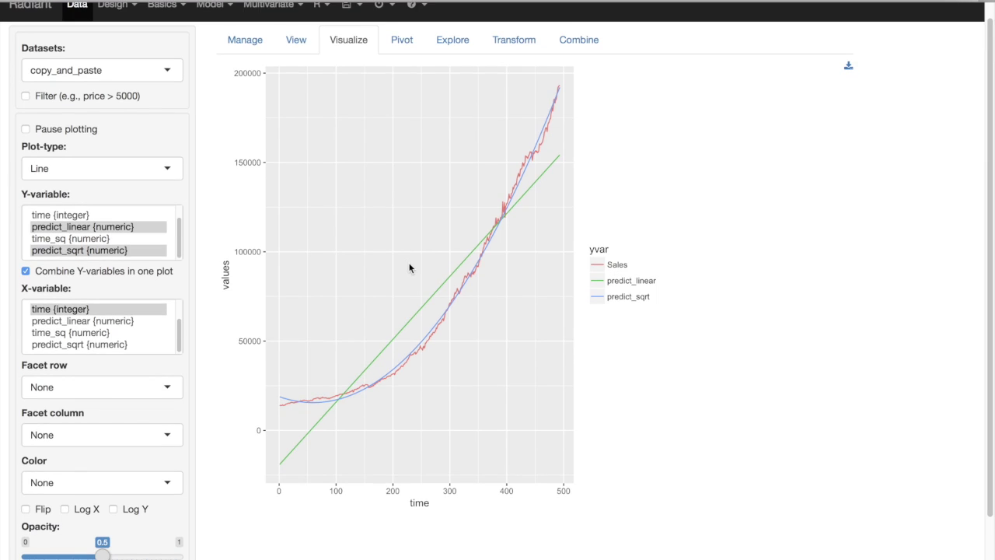
scroll(409, 269, up, 1)
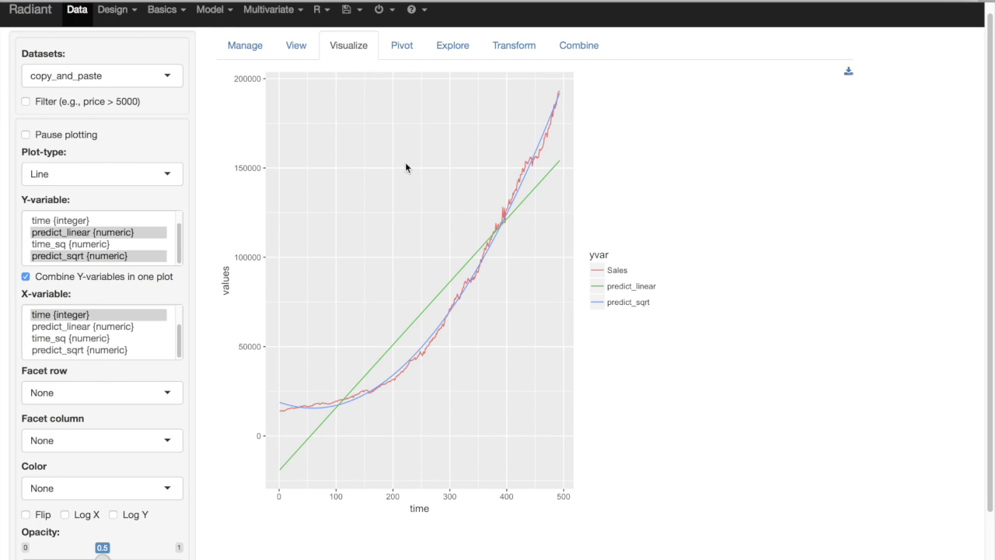
scroll(412, 165, up, 1)
scroll(417, 172, up, 1)
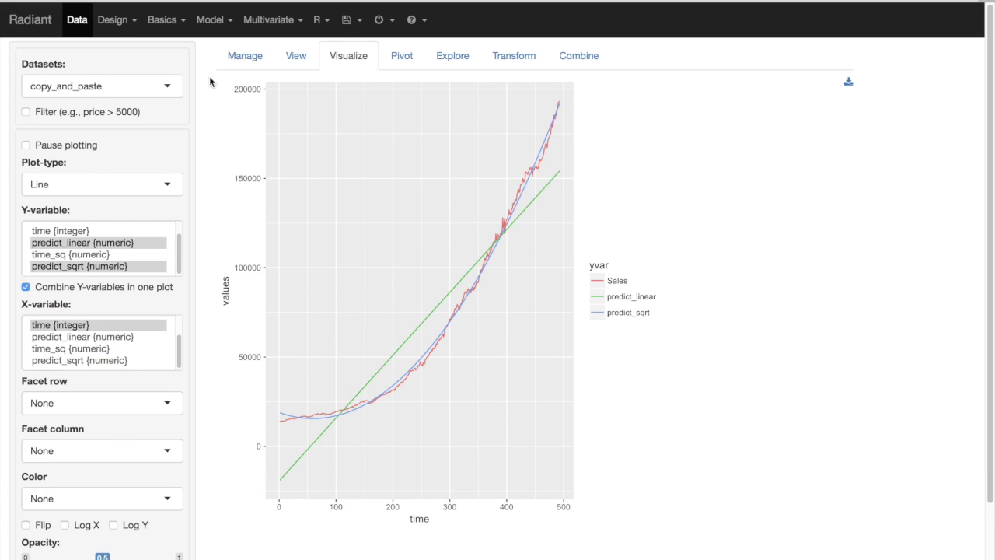
Transform Sales with the Ln (natural log) function, extension _ln, and store the new variable in the copy_and_paste dataset.
click(516, 58)
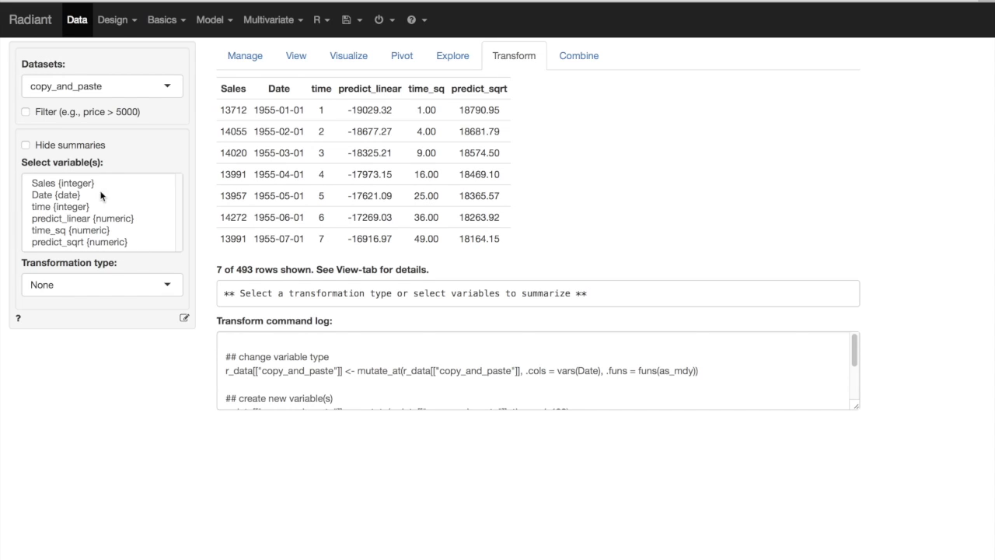
click(55, 185)
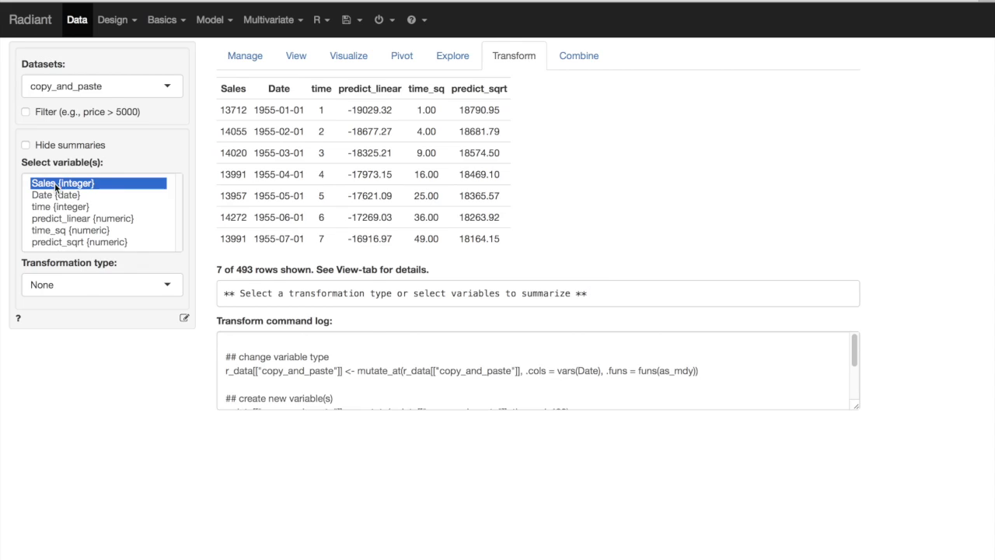
click(140, 286)
scroll(84, 405, down, 2)
click(84, 405)
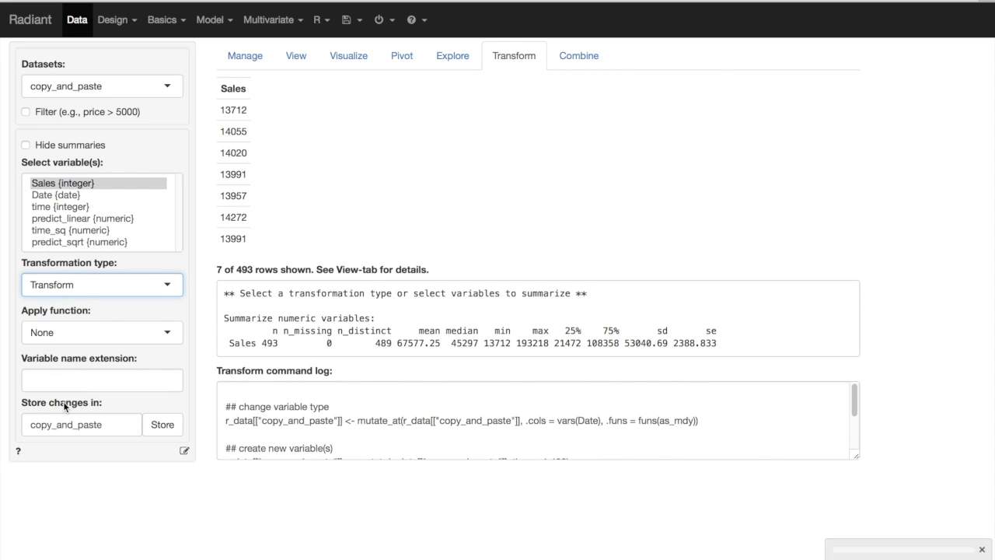
click(134, 338)
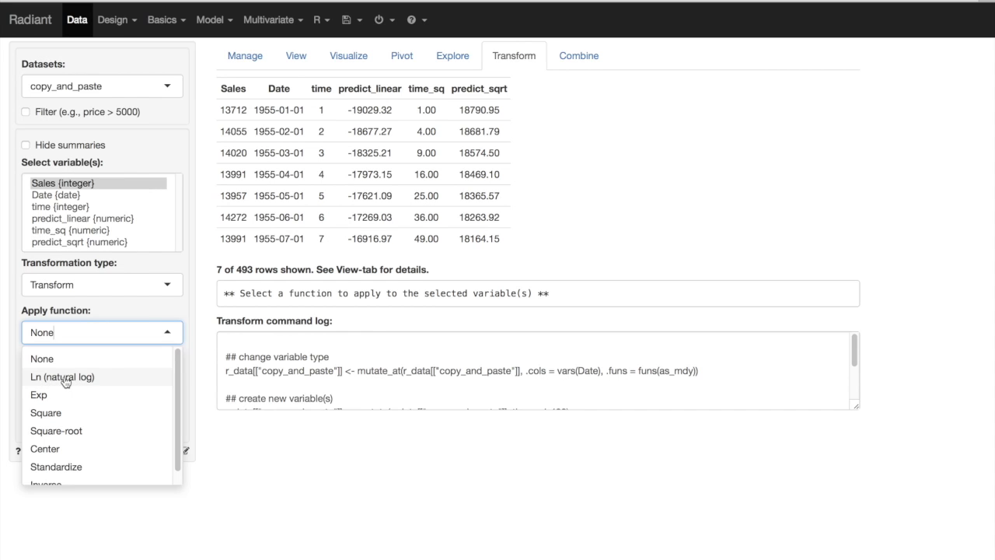
click(65, 378)
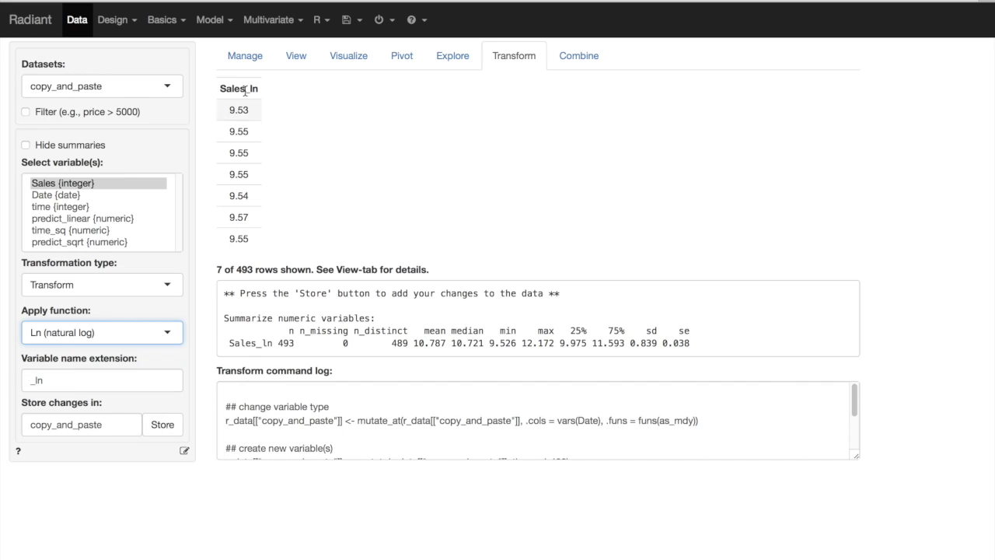
click(160, 429)
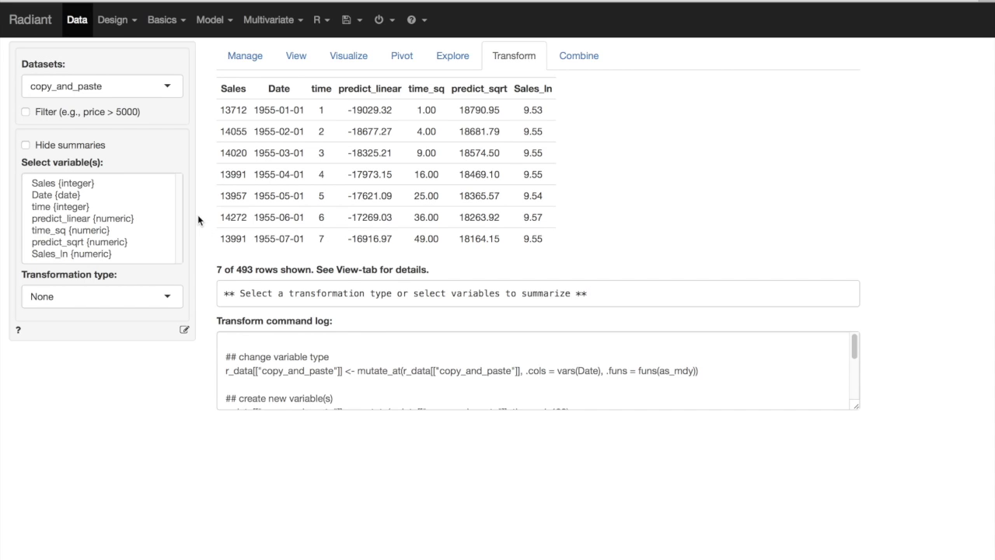
Estimate a linear regression (OLS) with Sales_ln as response and only time as explanatory variable.
click(212, 20)
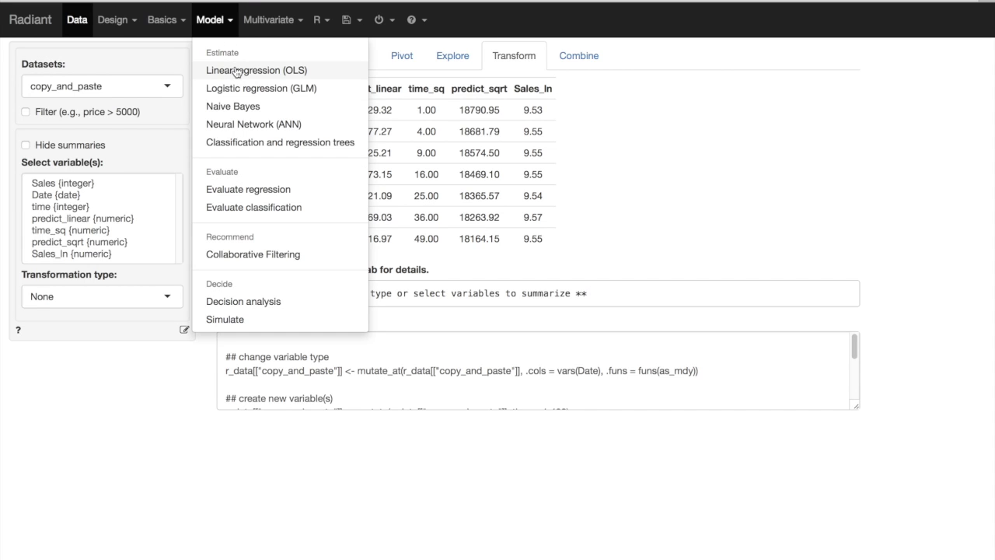
click(236, 70)
click(229, 57)
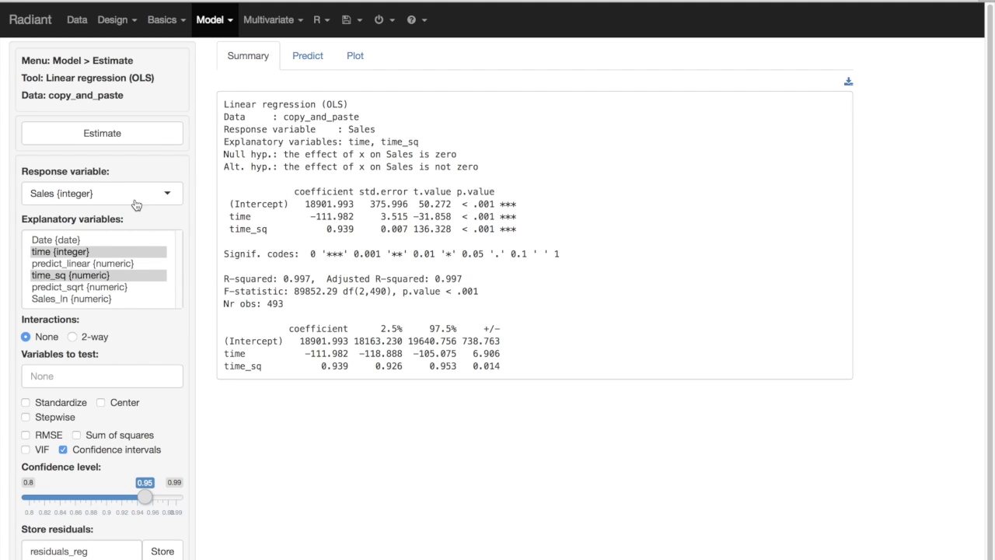
click(166, 201)
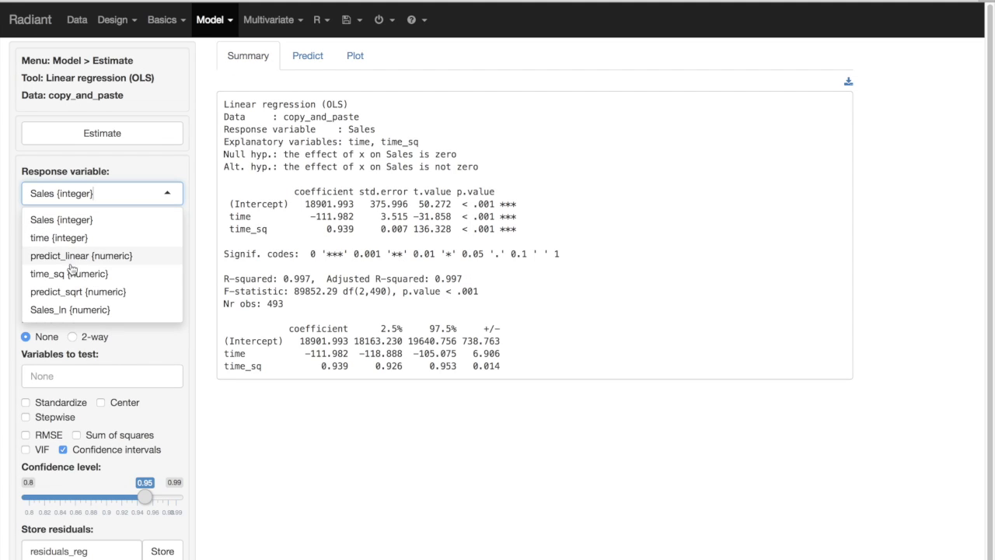
click(105, 311)
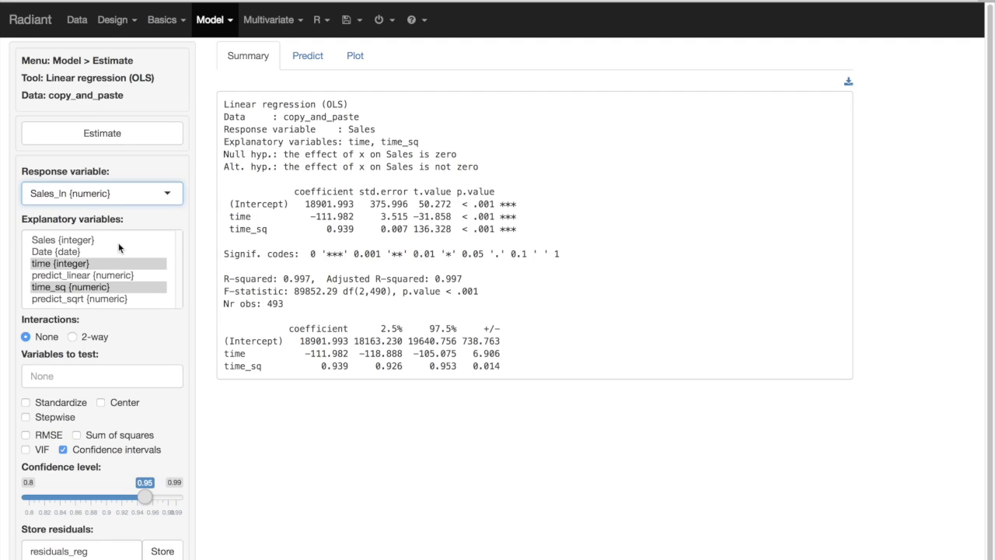
click(70, 252)
click(70, 264)
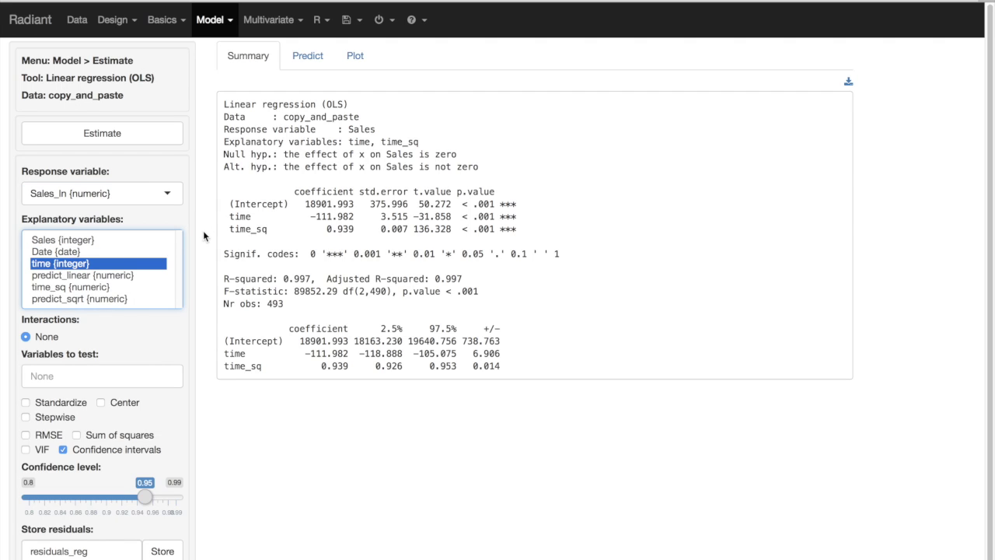
click(146, 135)
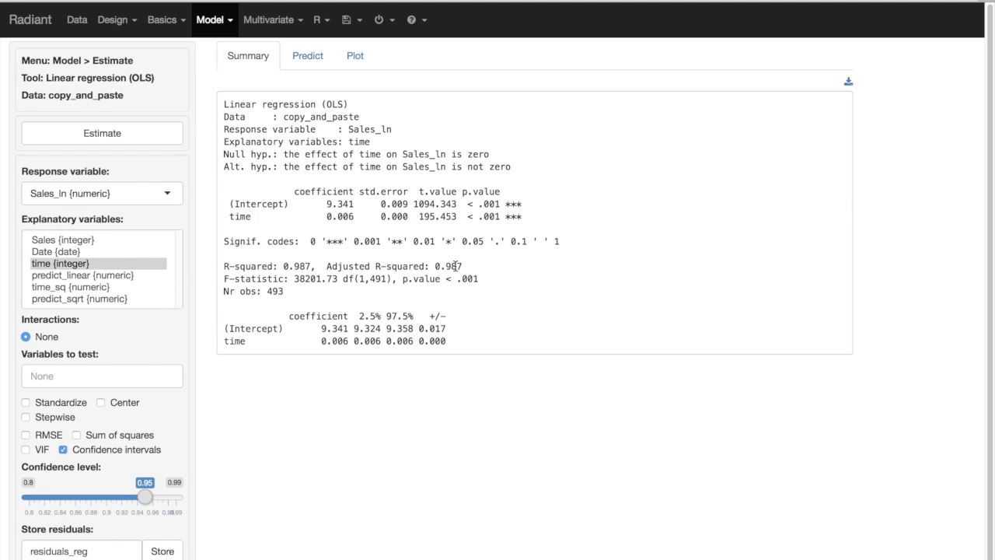
Examine the log model's Dashboard residual plots and its regression summary, including the R-squared.
click(355, 58)
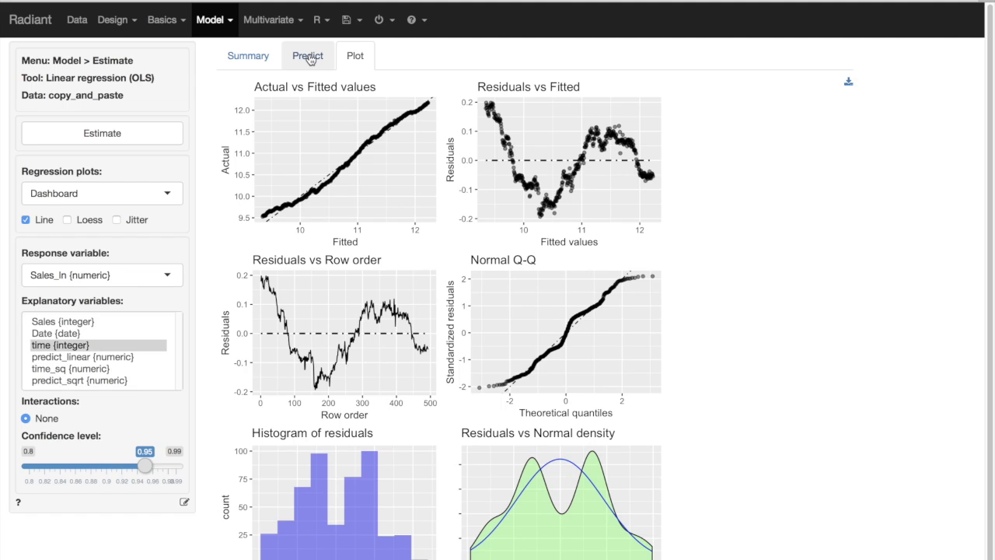
click(247, 58)
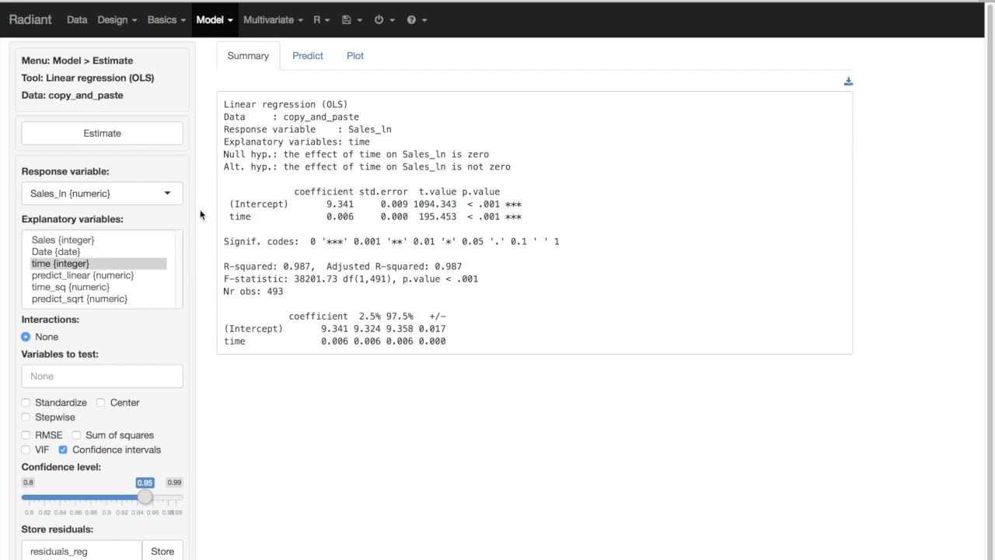
scroll(202, 268, down, 1)
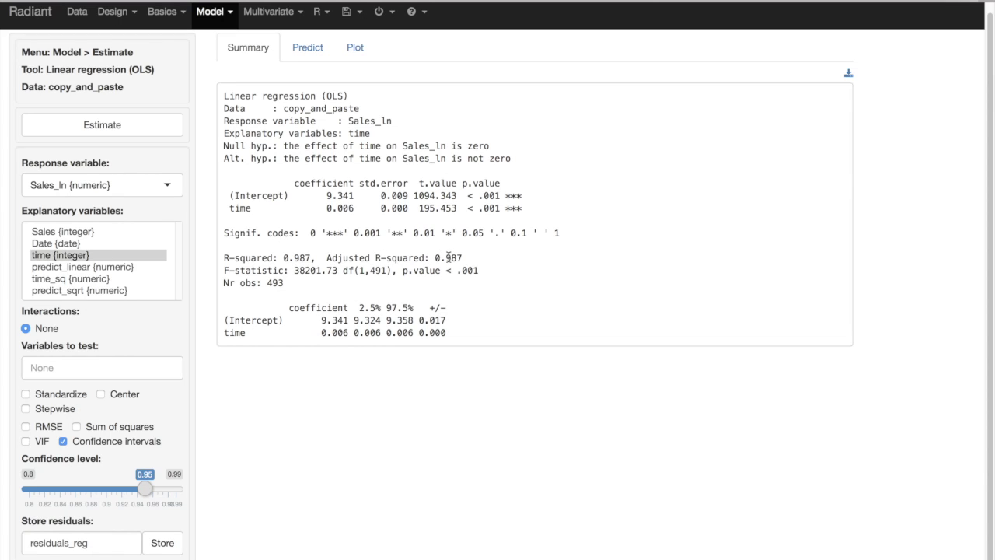
scroll(596, 264, up, 1)
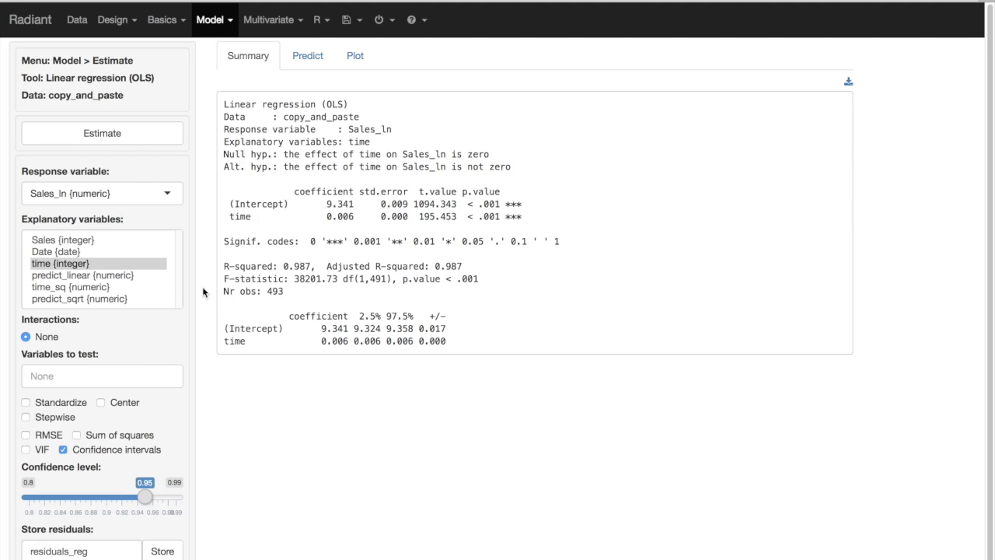
Include RMSE in the log model's output, standardize the coefficients and re-estimate the regression.
scroll(202, 350, down, 1)
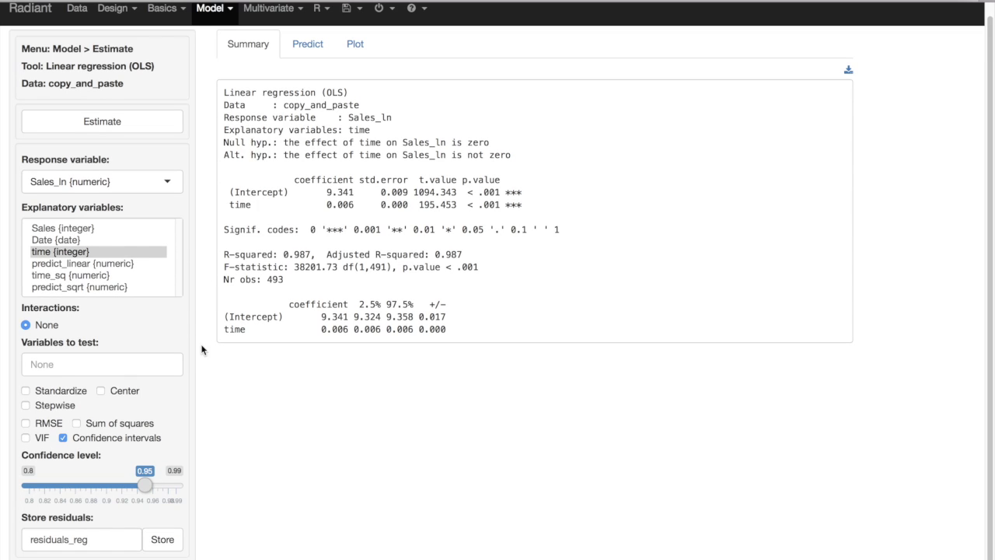
click(46, 427)
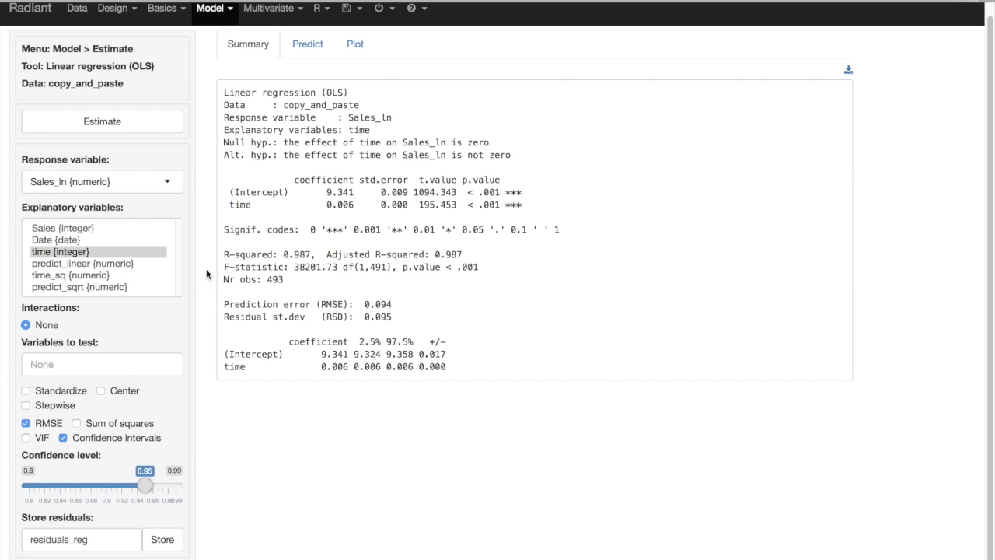
click(65, 396)
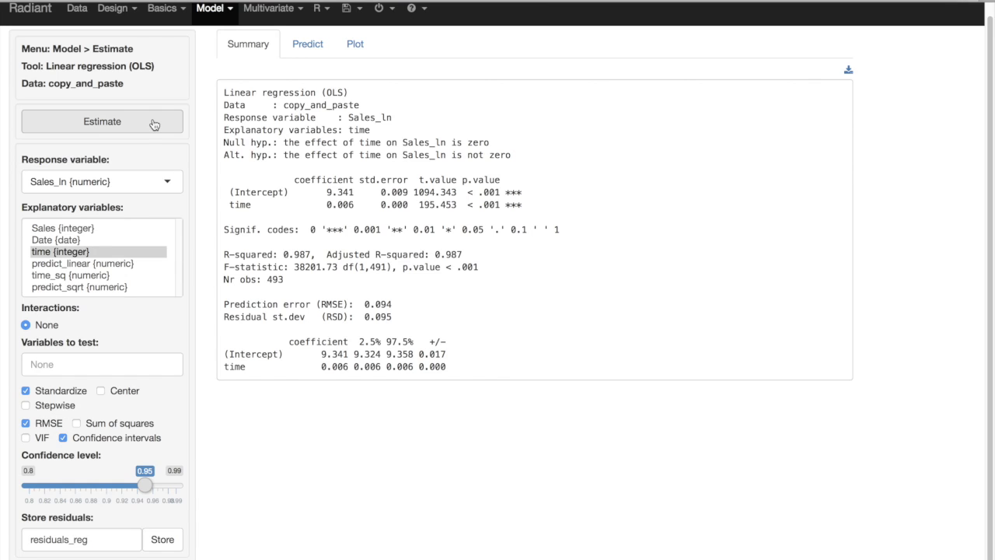
click(104, 119)
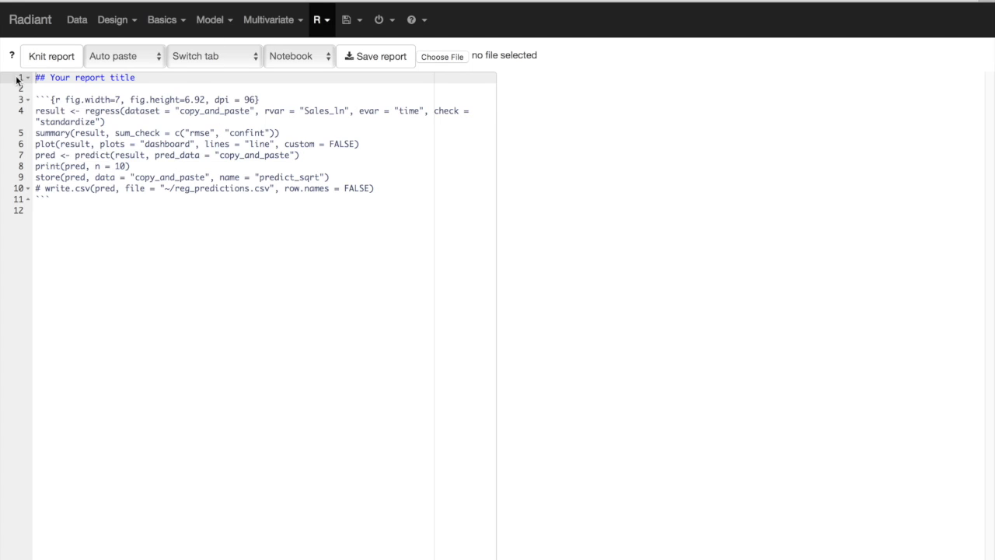
Set up the linear regression (OLS) with Sales as response and time and time_sq as explanatory variables.
click(231, 20)
click(231, 70)
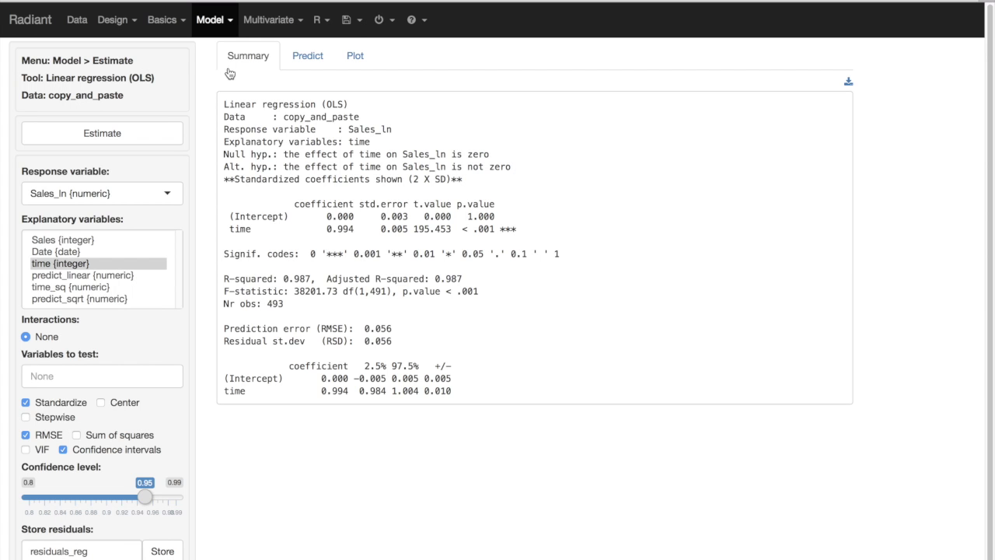
click(167, 194)
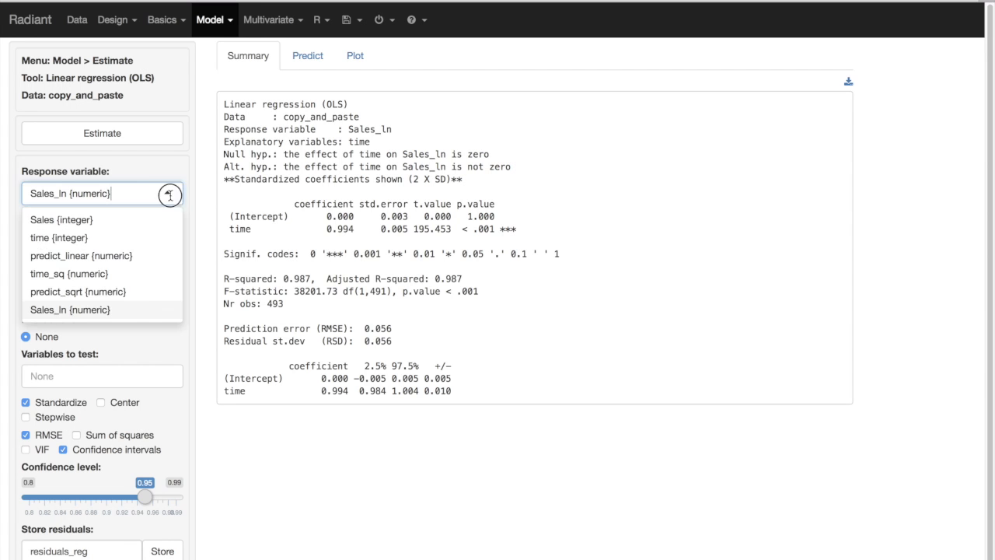
click(77, 220)
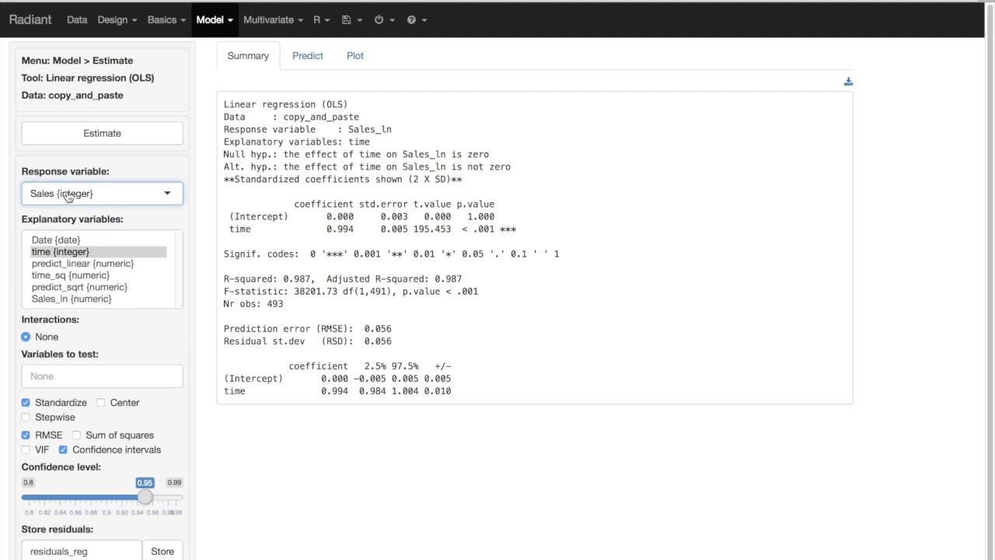
click(52, 253)
shift+click(56, 266)
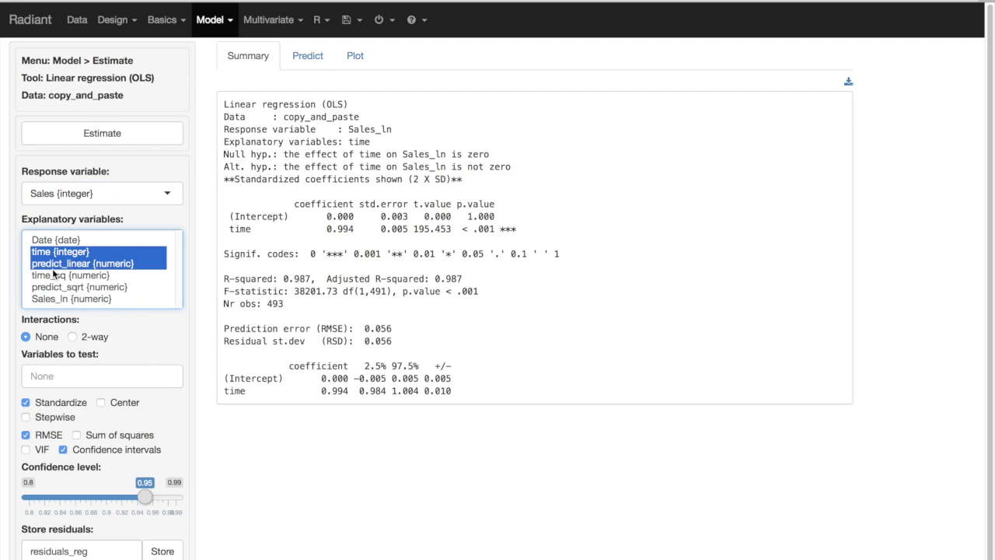
click(53, 273)
super+click(58, 252)
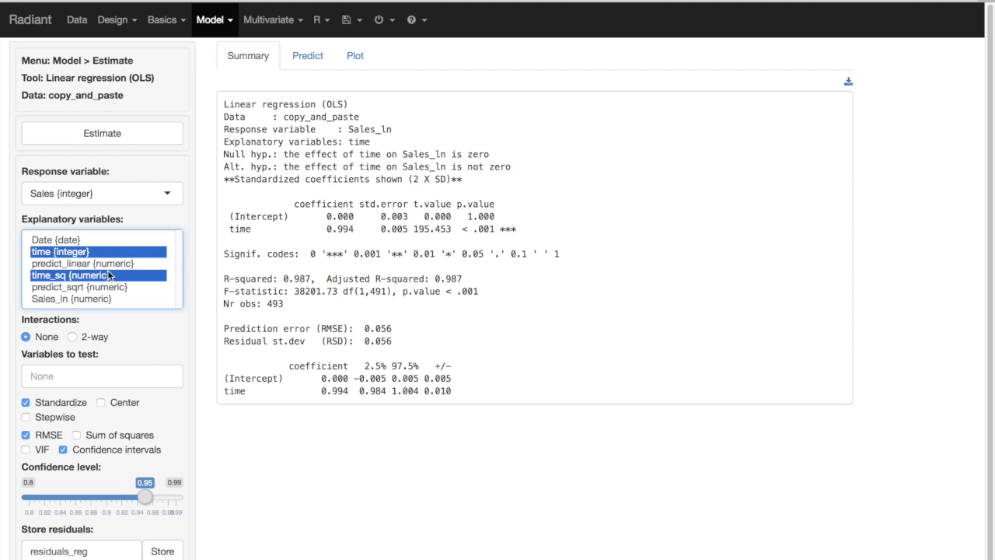
Estimate the quadratic regression of Sales with standardized coefficients and RMSE, and add its code to the R report.
scroll(190, 284, down, 1)
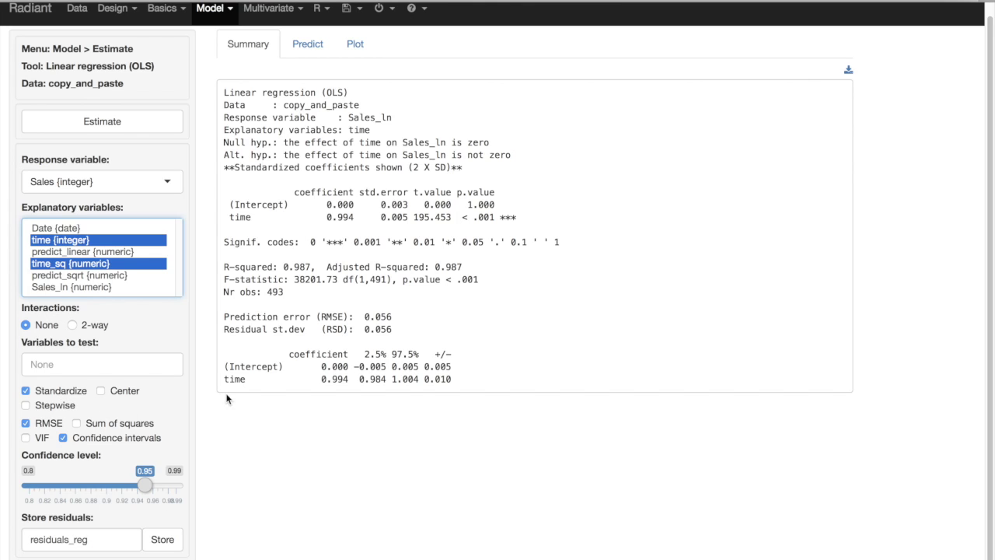
click(140, 122)
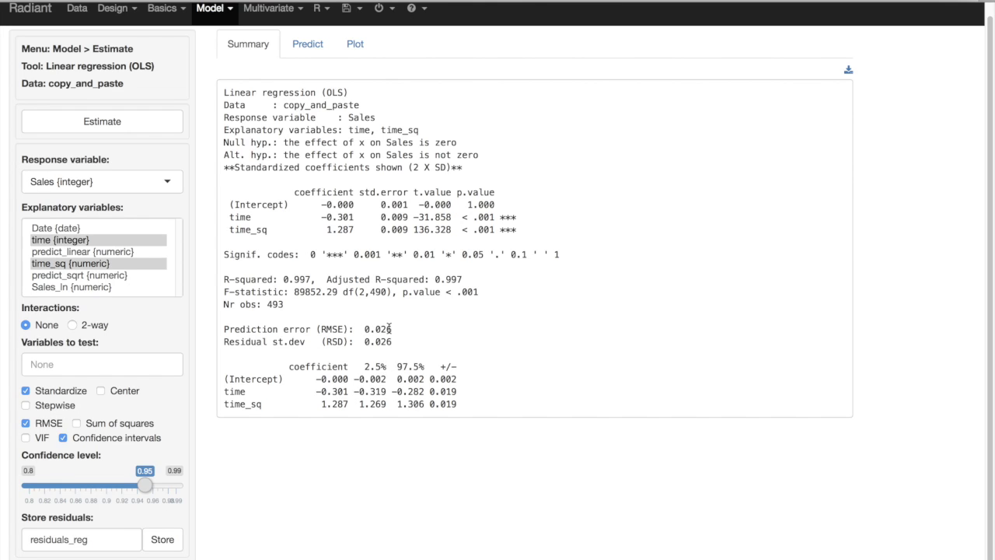
scroll(355, 206, up, 1)
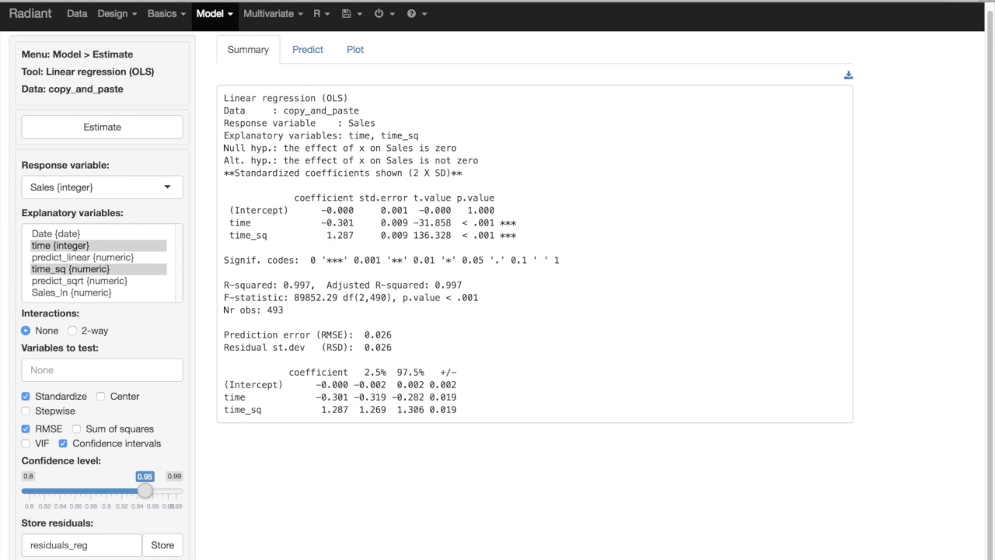
key(alt+Return)
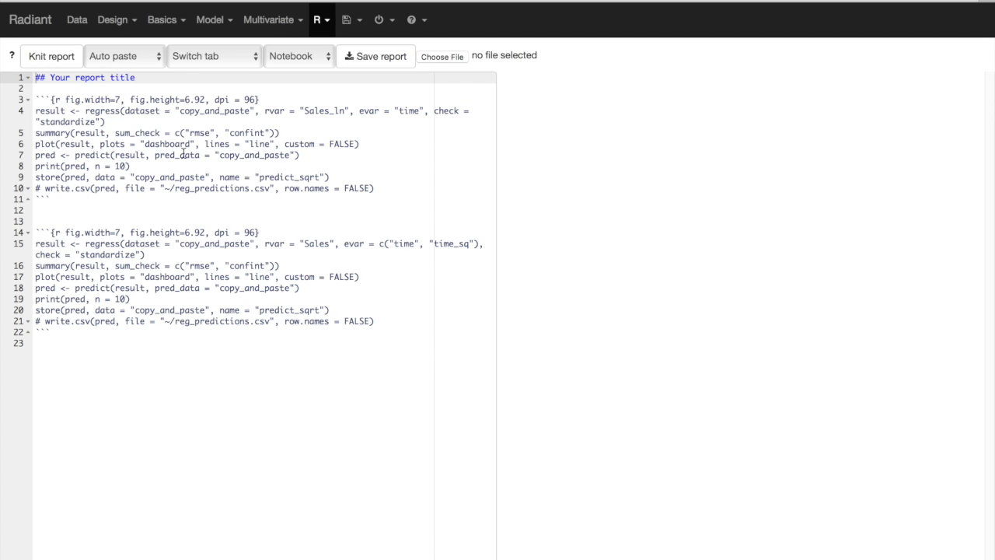
Estimate the regression of Sales on only time, and add this linear model's code to the R report.
click(225, 22)
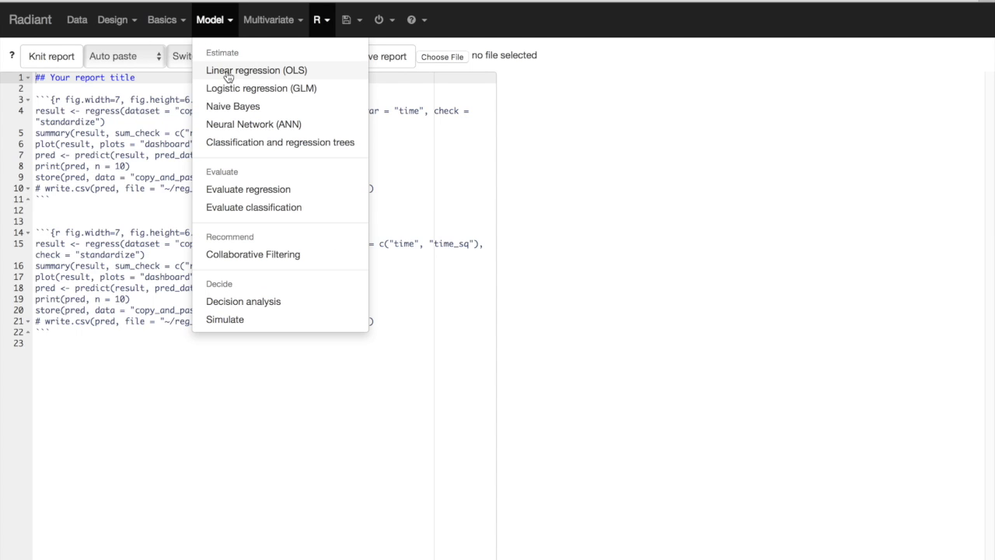
click(228, 73)
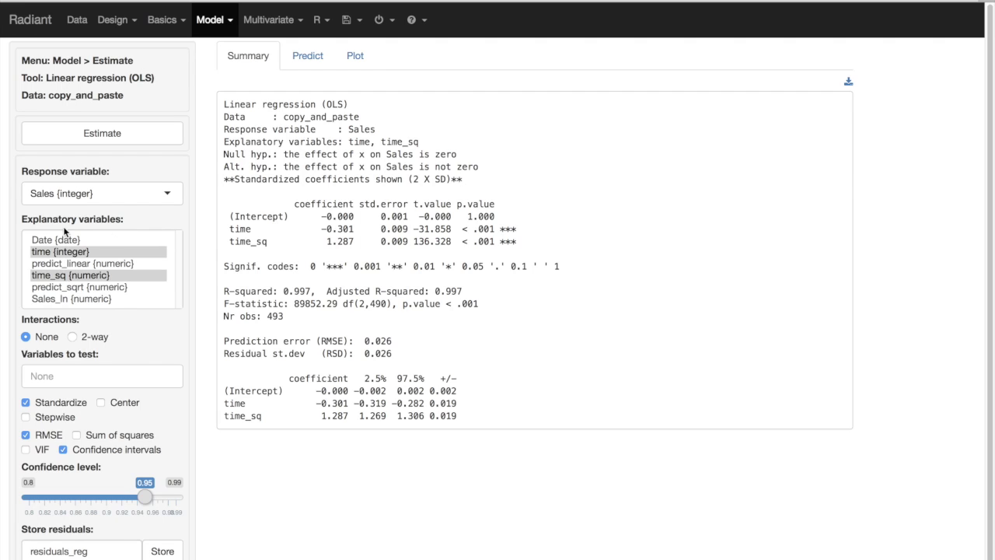
click(52, 252)
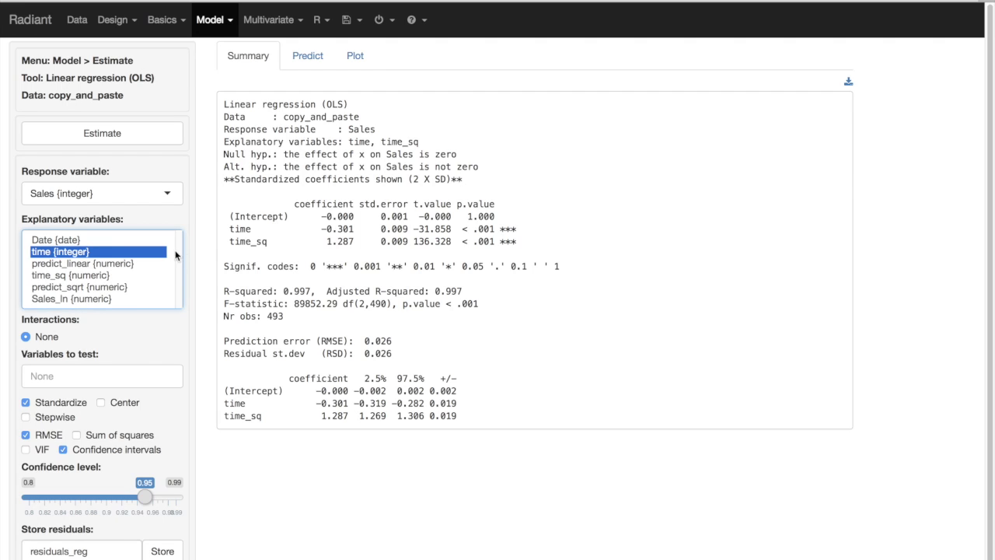
scroll(208, 333, down, 1)
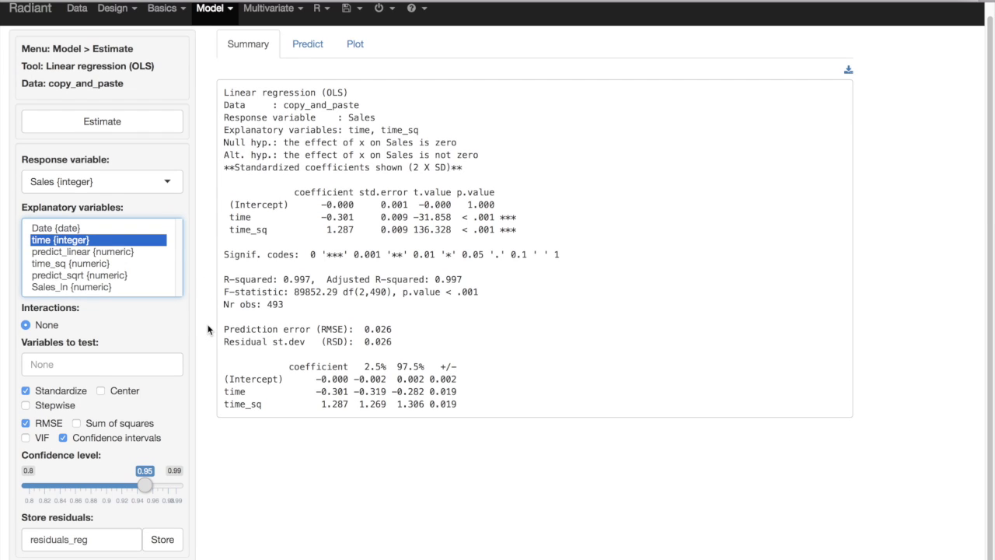
click(108, 129)
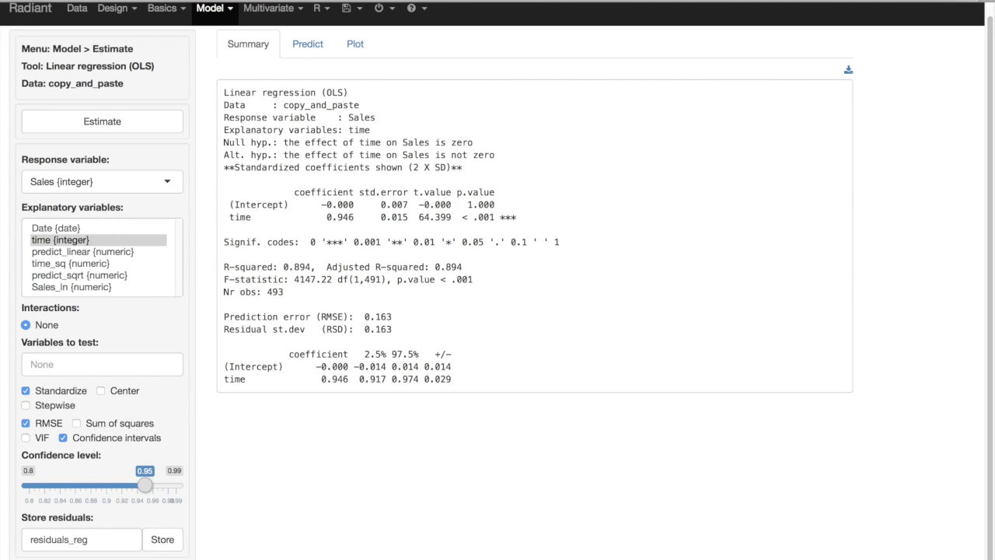
click(185, 555)
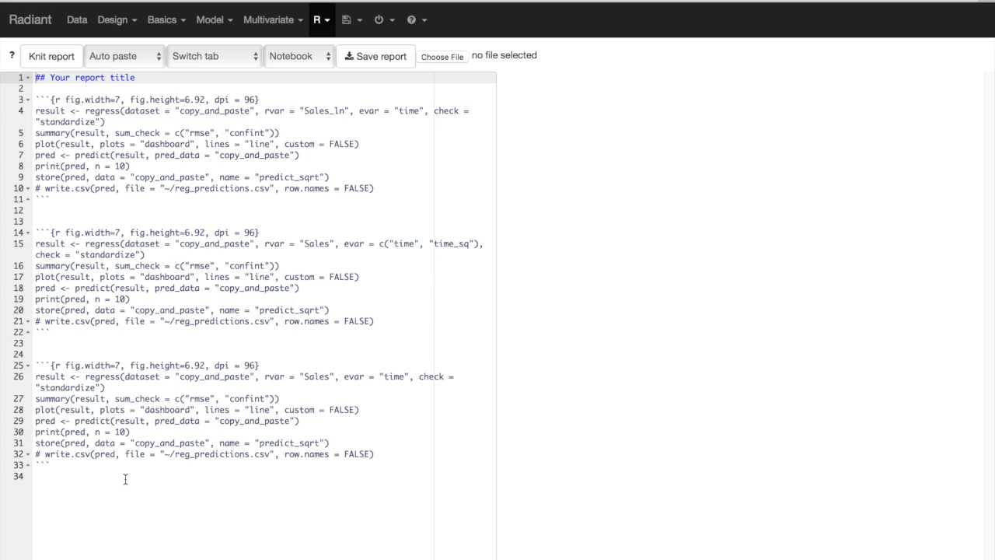
Select all the code of the three regression models in the report and knit the report.
drag(98, 480, 56, 68)
click(53, 66)
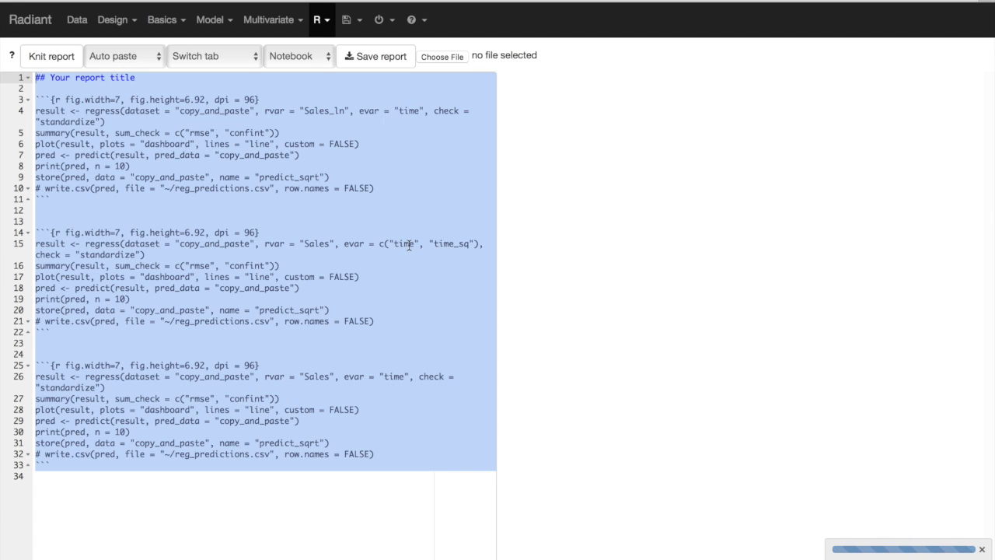
Examine the prediction error and residual plots of the log model and the quadratic model in the knitted report.
scroll(768, 338, down, 2)
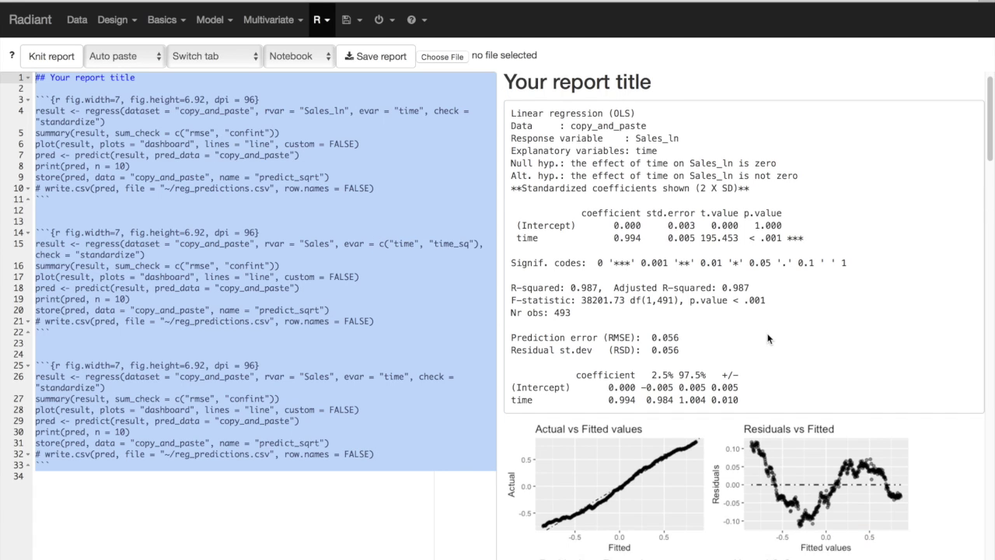
scroll(768, 338, down, 2)
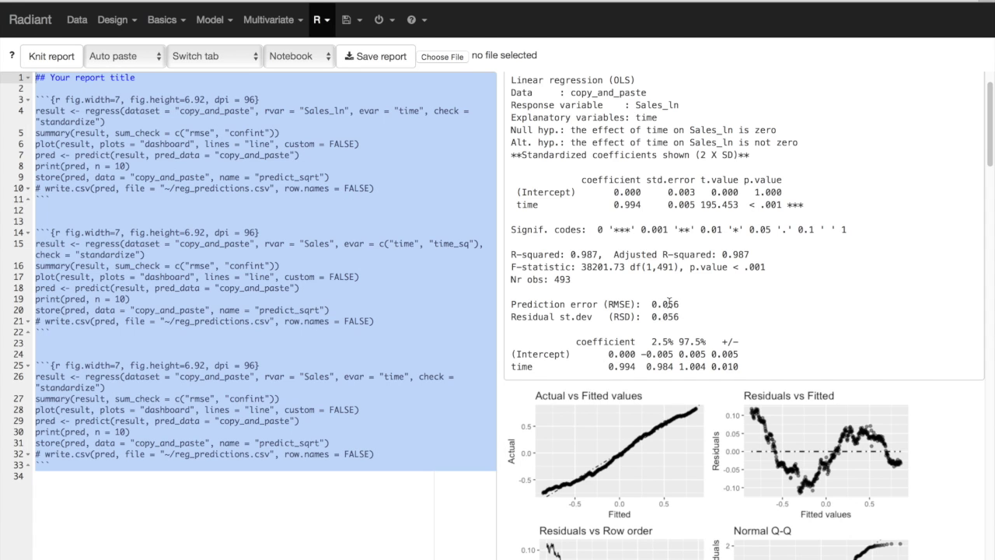
scroll(670, 302, down, 1)
scroll(699, 295, down, 2)
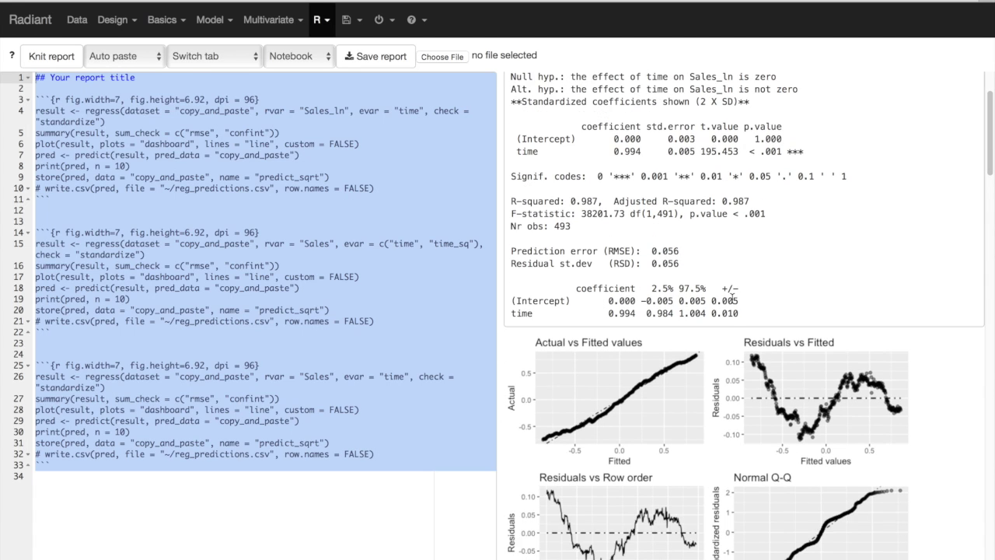
scroll(731, 311, down, 10)
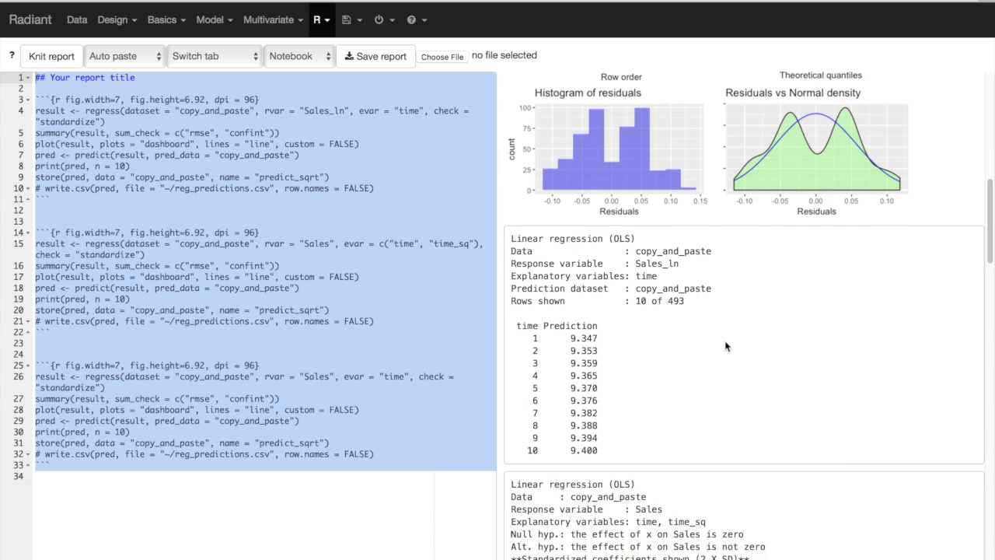
scroll(726, 346, down, 8)
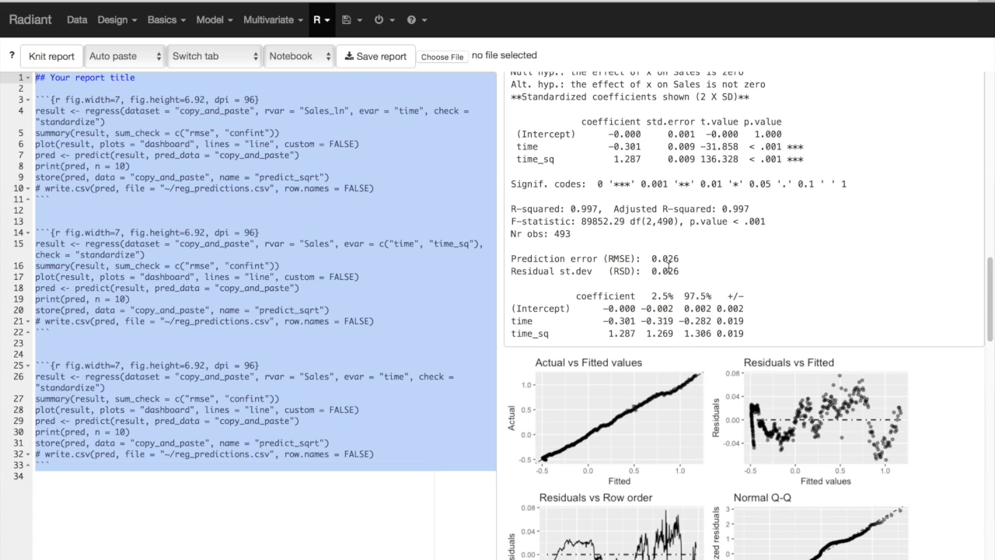
scroll(715, 311, down, 3)
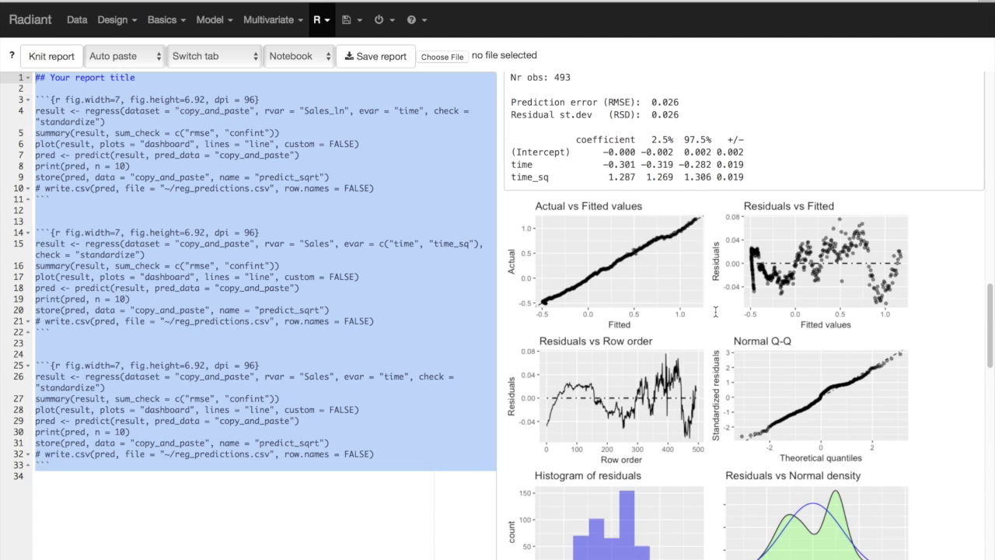
scroll(715, 311, down, 1)
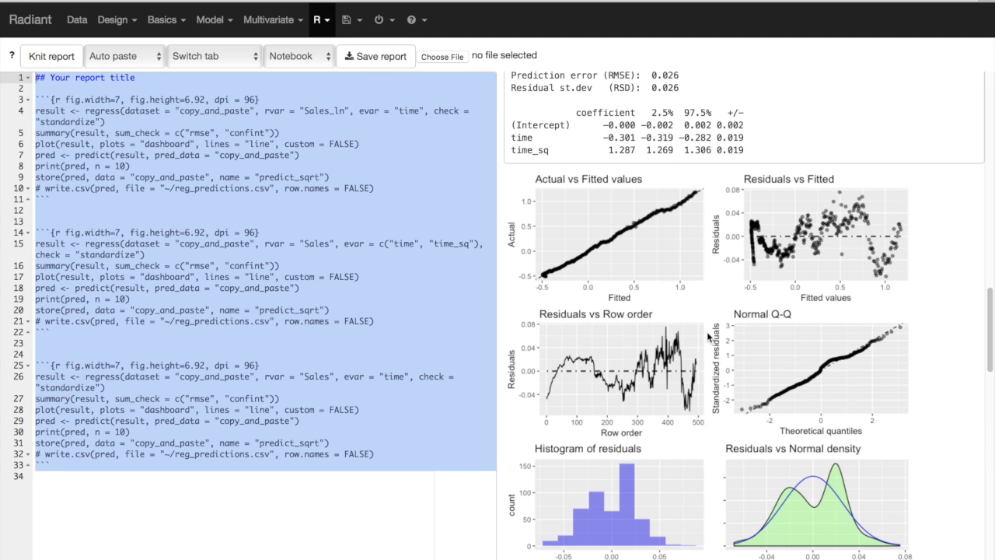
scroll(925, 325, down, 5)
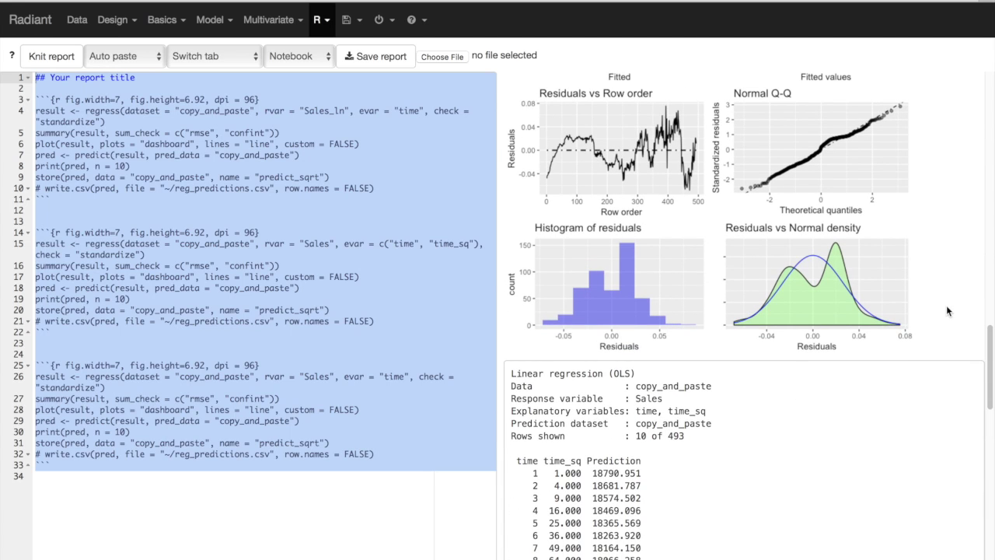
scroll(946, 305, down, 1)
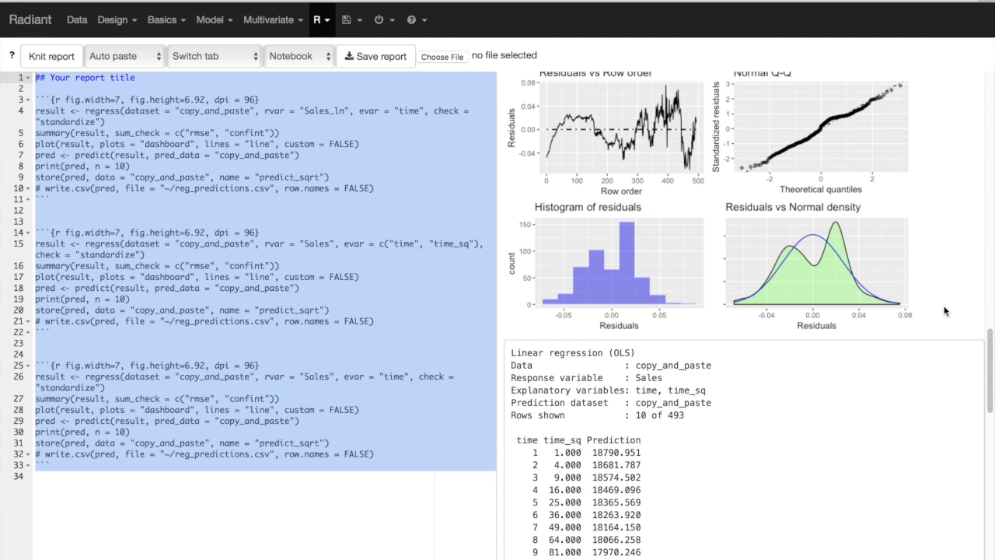
Compare the residual plots, R-squared and RMSE of the log, quadratic and linear models across the knitted report.
scroll(946, 310, up, 5)
scroll(944, 309, up, 12)
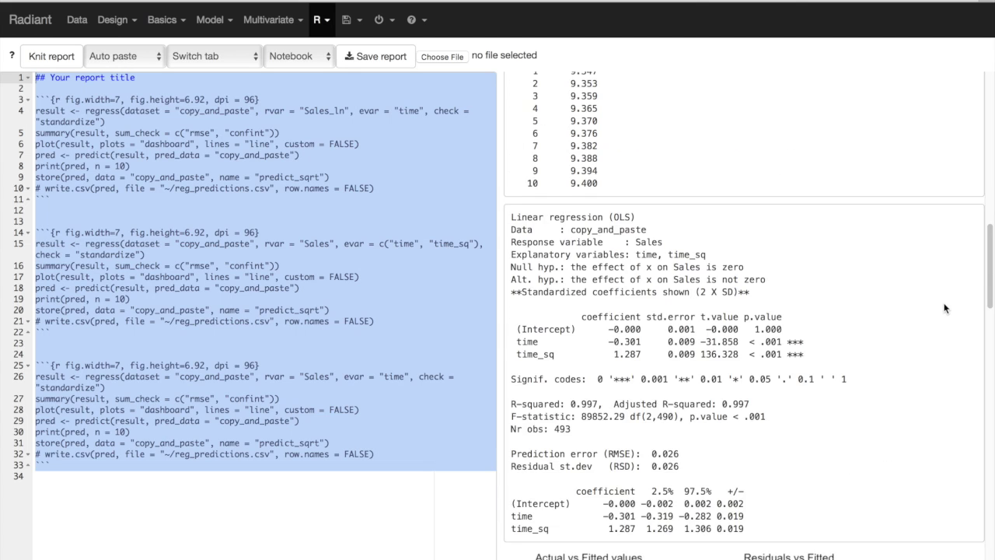
scroll(945, 308, up, 2)
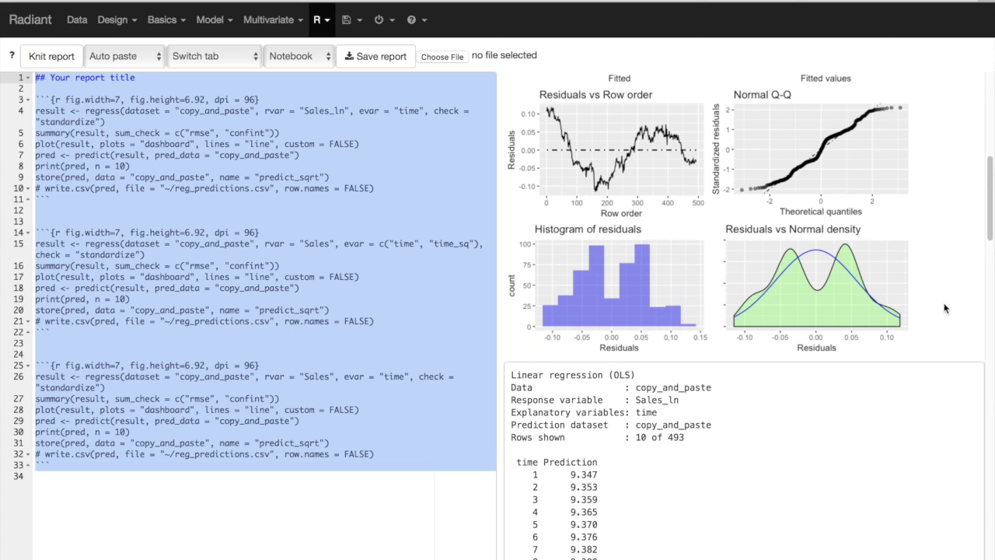
scroll(828, 354, down, 15)
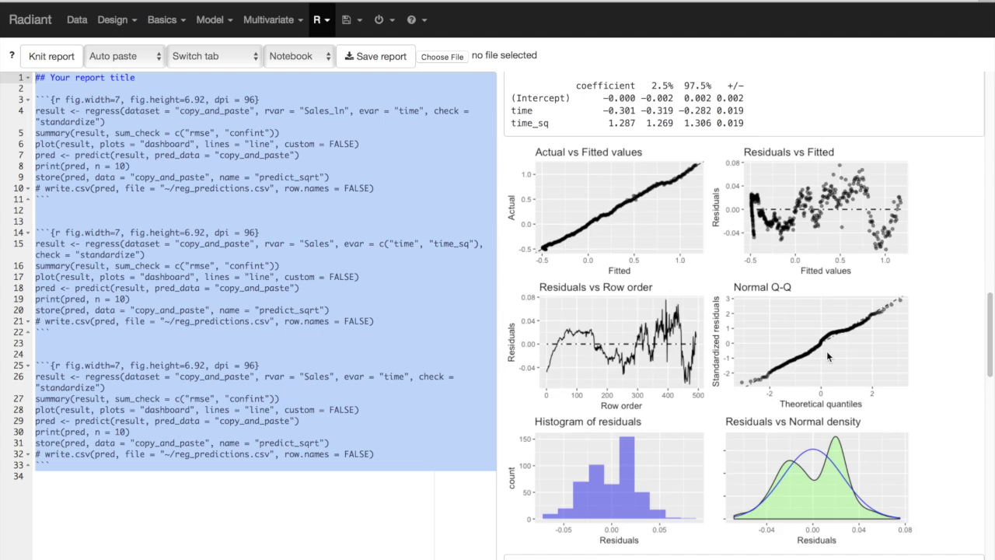
scroll(828, 350, down, 4)
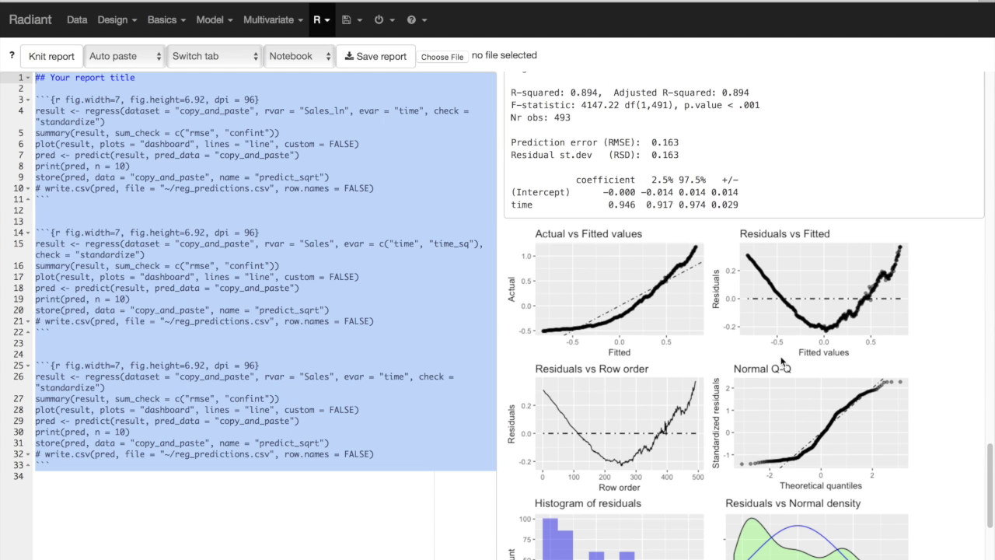
scroll(703, 383, up, 1)
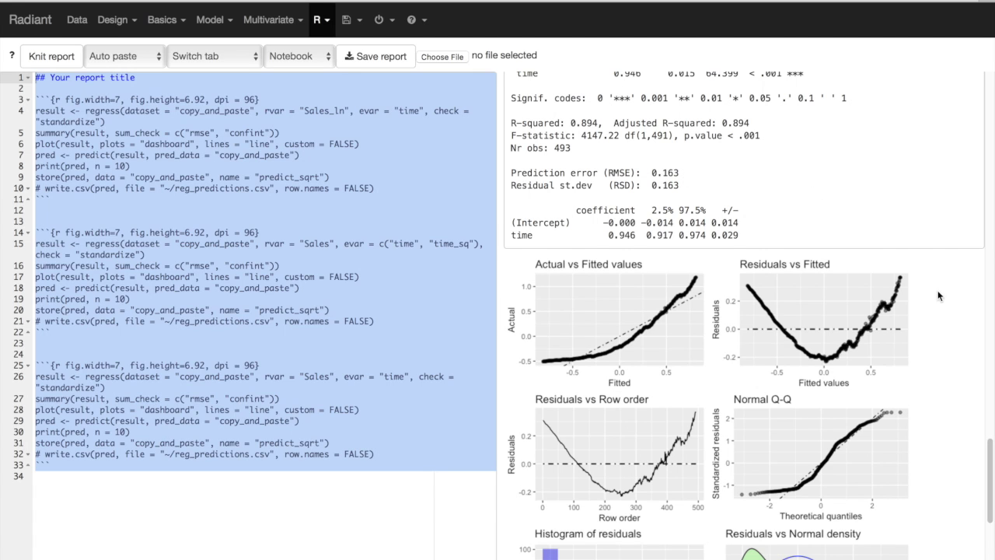
scroll(940, 299, down, 3)
scroll(942, 293, down, 4)
scroll(946, 290, down, 10)
scroll(946, 290, up, 5)
scroll(946, 290, up, 12)
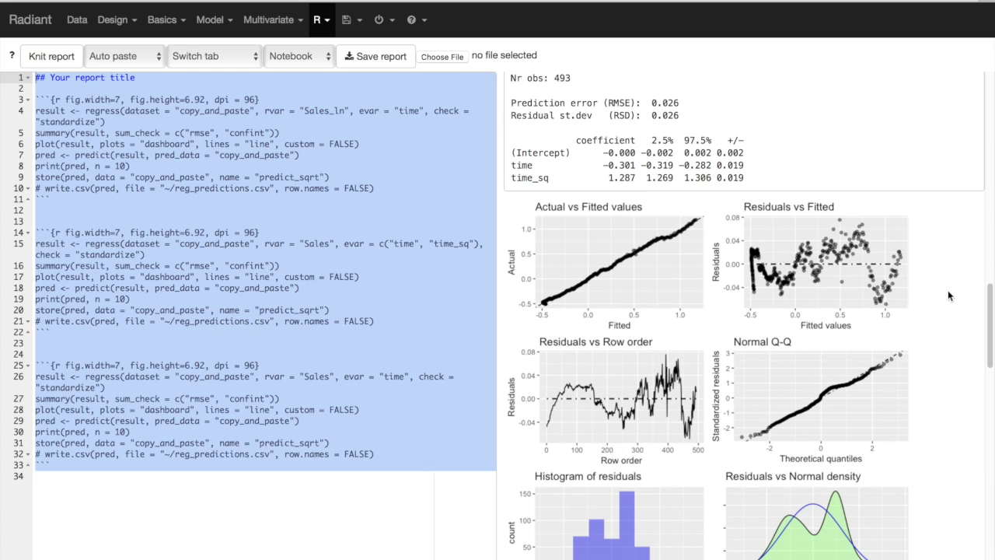
scroll(947, 290, up, 6)
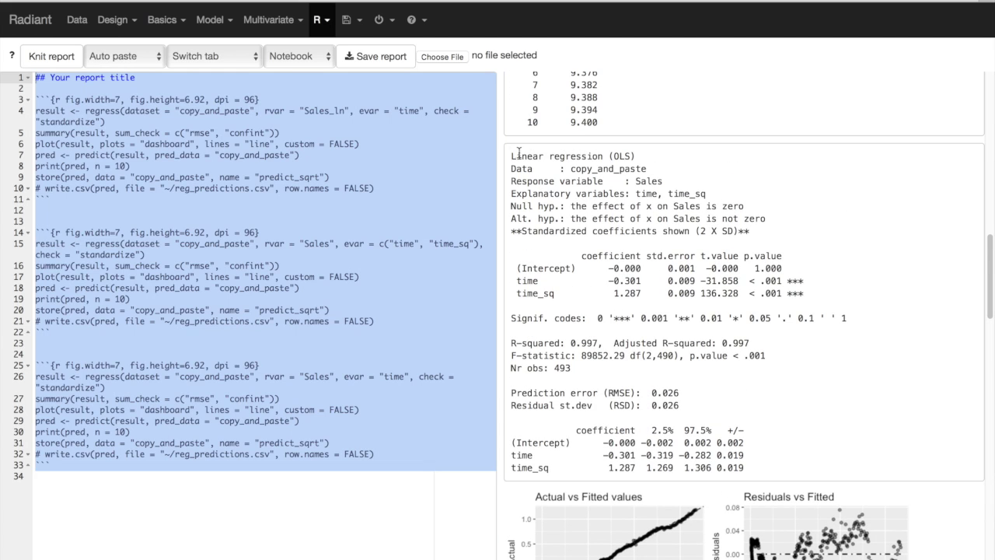